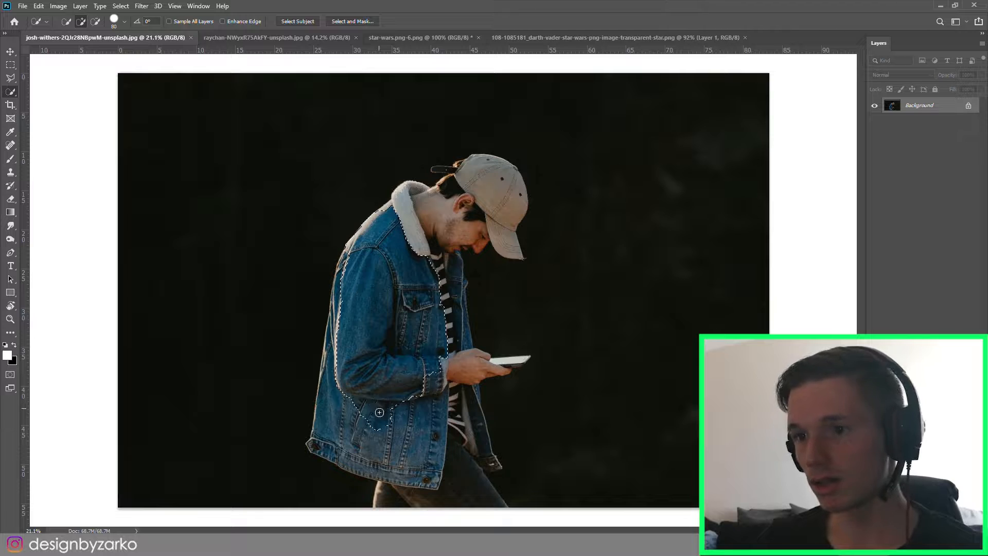
Extend the quick selection over the lower jacket, the trousers, the man's face and his cap.
left_click_drag(396, 457, 452, 500)
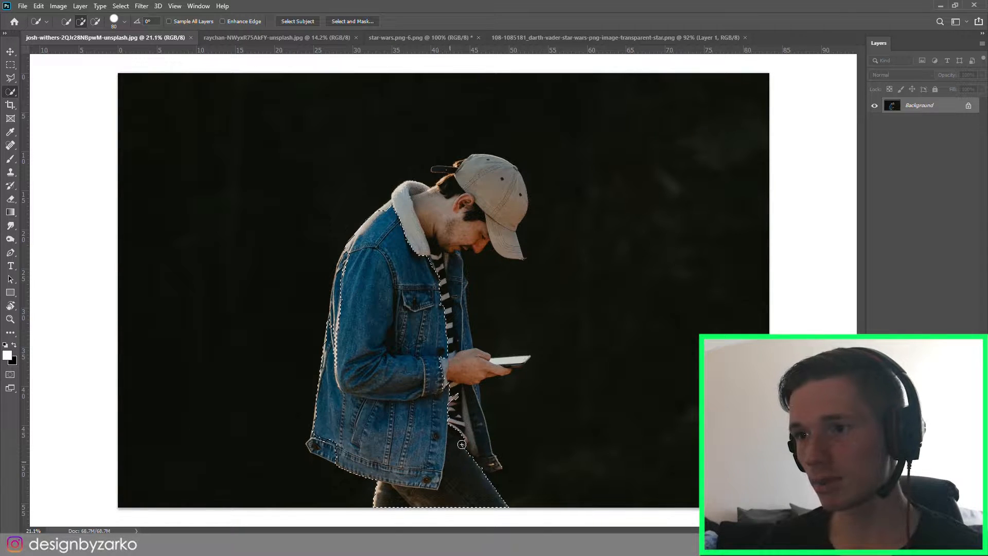
mouse_move(467, 415)
left_mouse_down()
mouse_move(444, 220)
mouse_move(474, 191)
mouse_move(458, 179)
left_mouse_up()
scroll(458, 179, "up", 4)
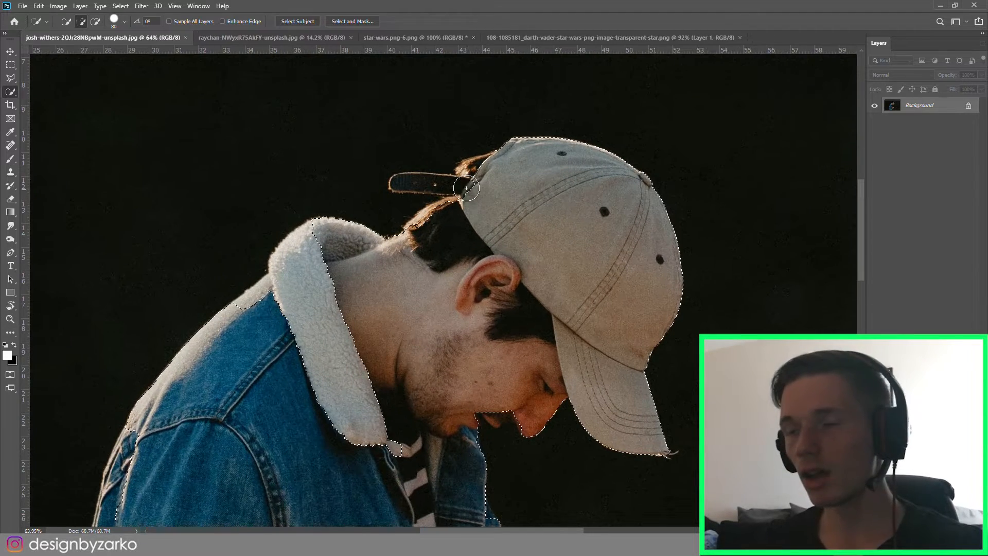
key("bracketleft")
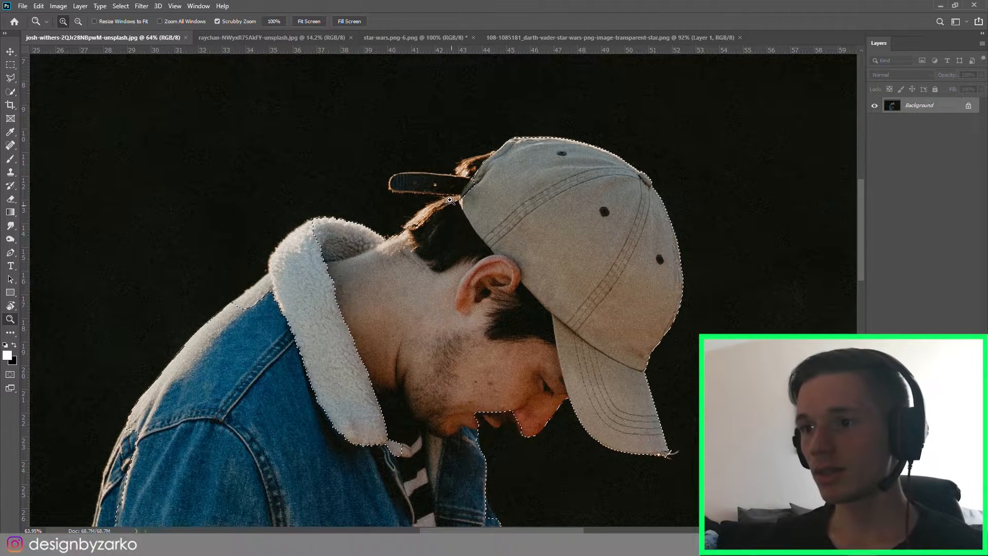
key("ctrl+d")
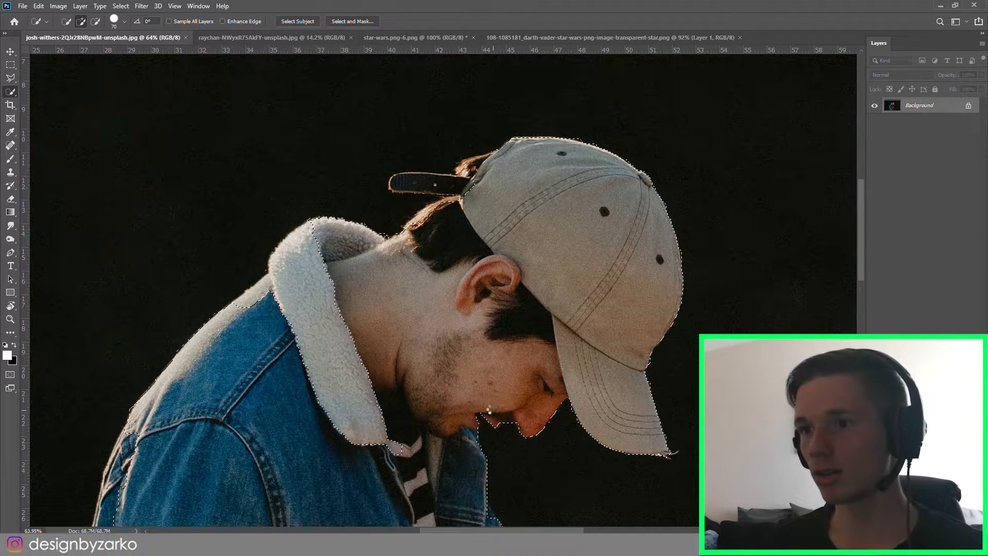
key("z")
scroll(433, 347, "down", 2)
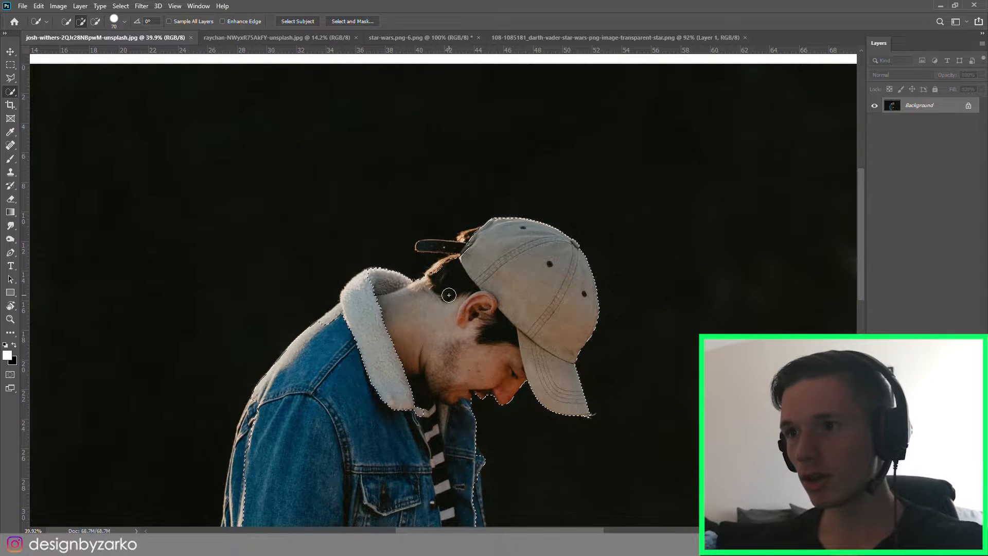
Adjust the Quick Selection brush size and add the hair and cap strap behind the man's head to the selection.
key("bracketright")
key("bracketright")
key("bracketright")
key("bracketright")
key("bracketright")
key("bracketright")
key("bracketleft")
key("bracketleft")
key("bracketleft")
key("bracketleft")
key("bracketleft")
key("bracketleft")
key("bracketleft")
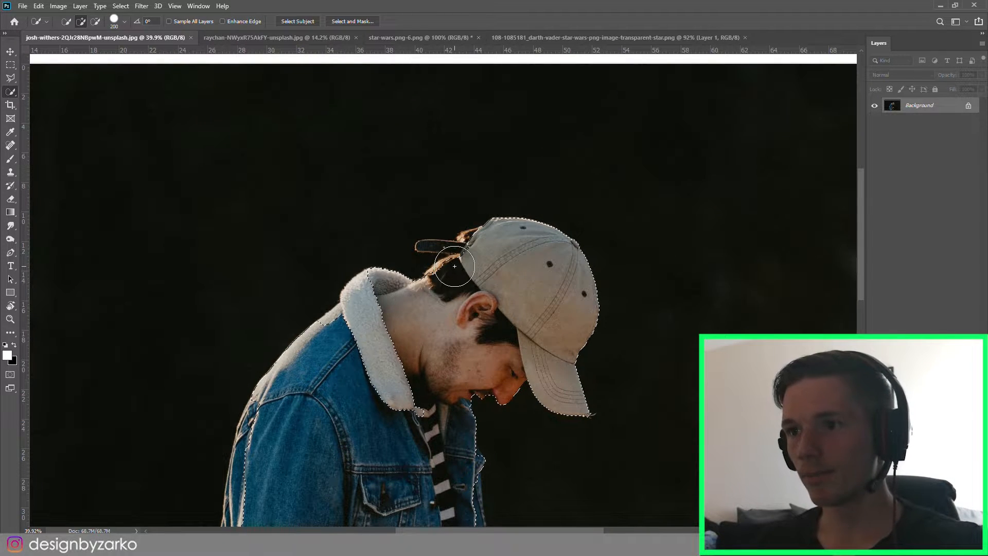
mouse_move(455, 250)
left_mouse_down()
mouse_move(424, 249)
mouse_move(480, 260)
left_mouse_up()
Subtract the excess dark background around the cap strap and behind the neck from the selection.
key("z")
key("w")
scroll(480, 260, "up", 3)
key("z")
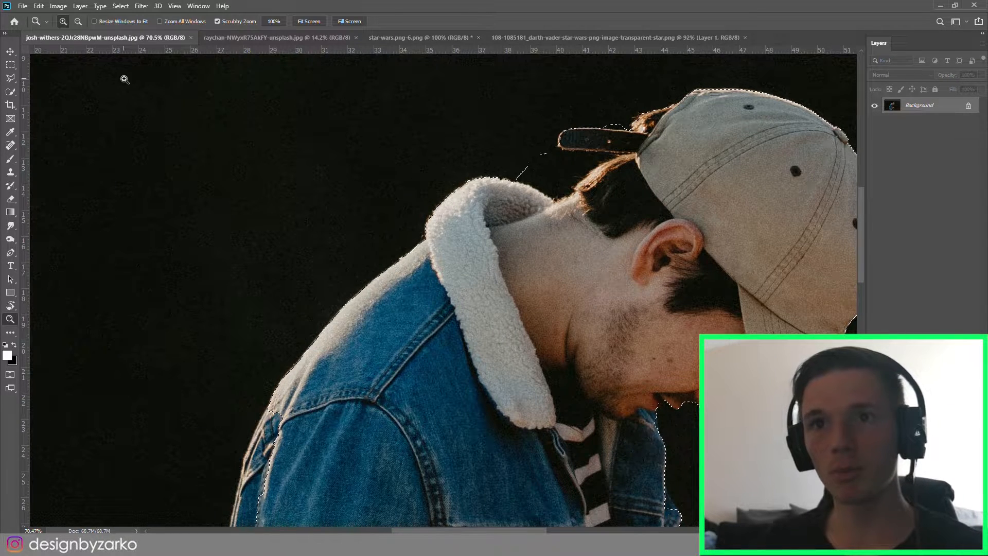
key("w")
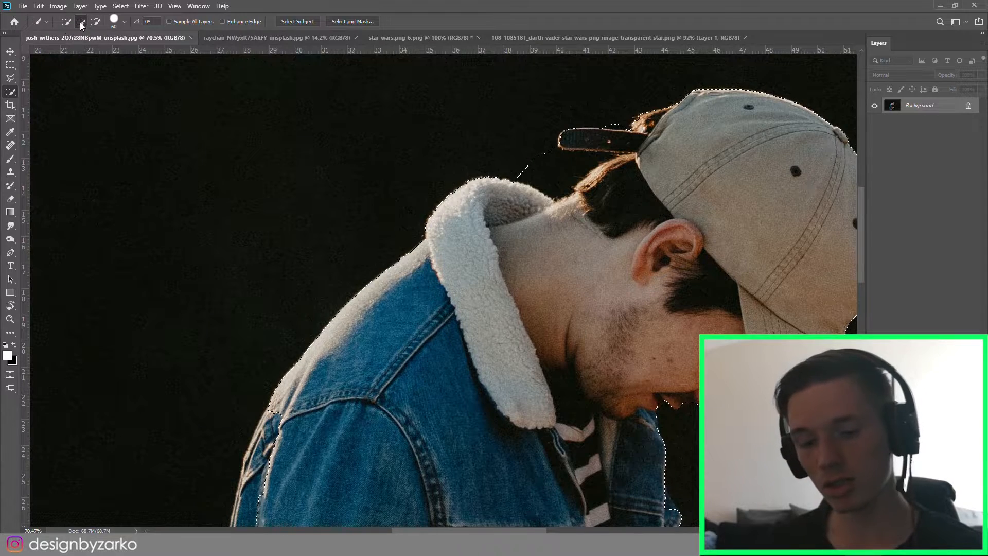
key("alt")
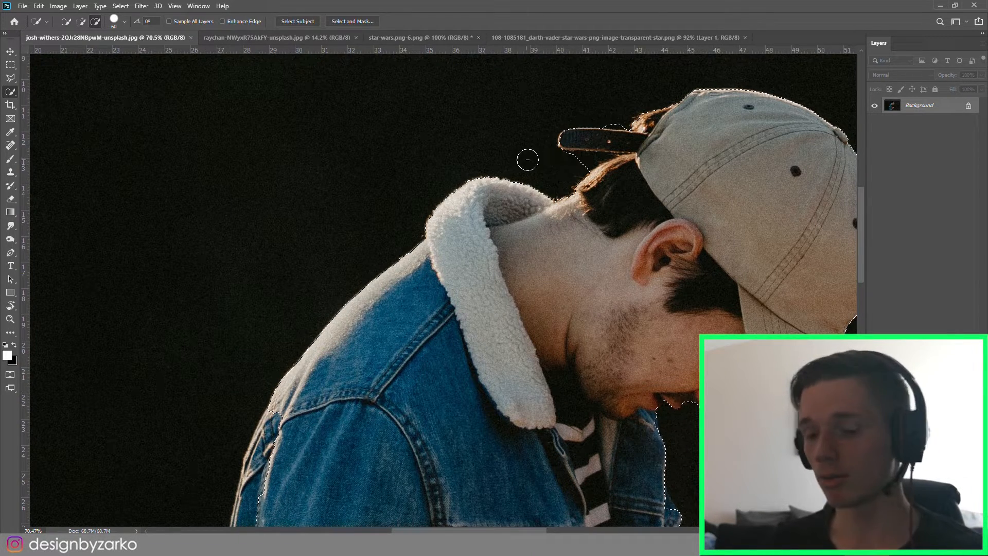
left_click(604, 120, "alt")
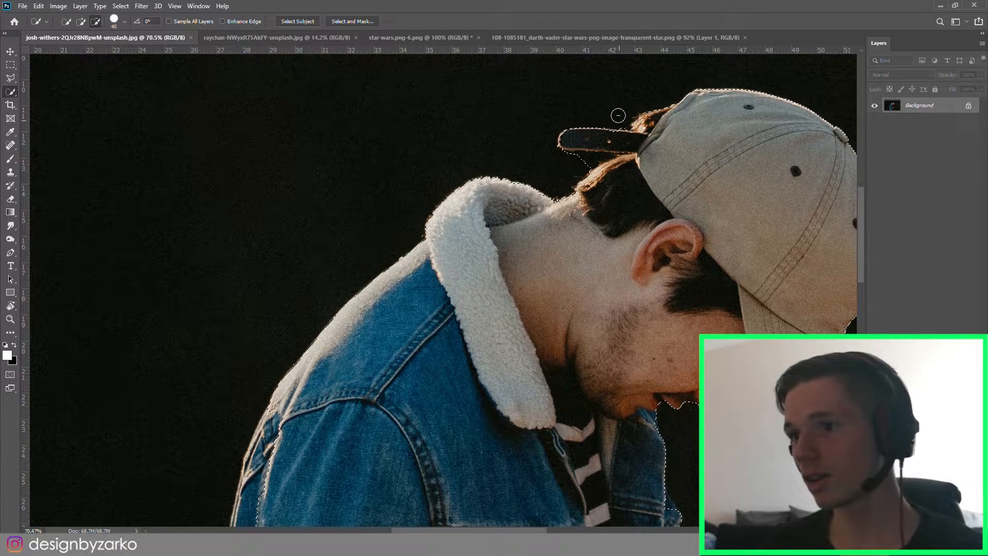
key("z")
left_click_drag(589, 93, 526, 92)
left_click_drag(554, 452, 625, 452)
key("w")
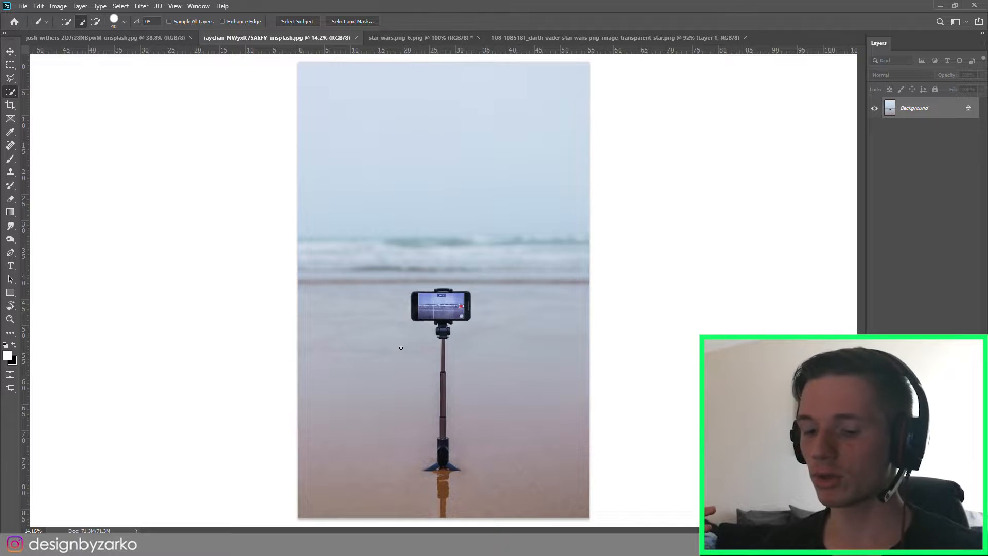
In the beach tripod photo, trace a Pen path from the left foot's tip up the base to the lowest pole joint.
key("p")
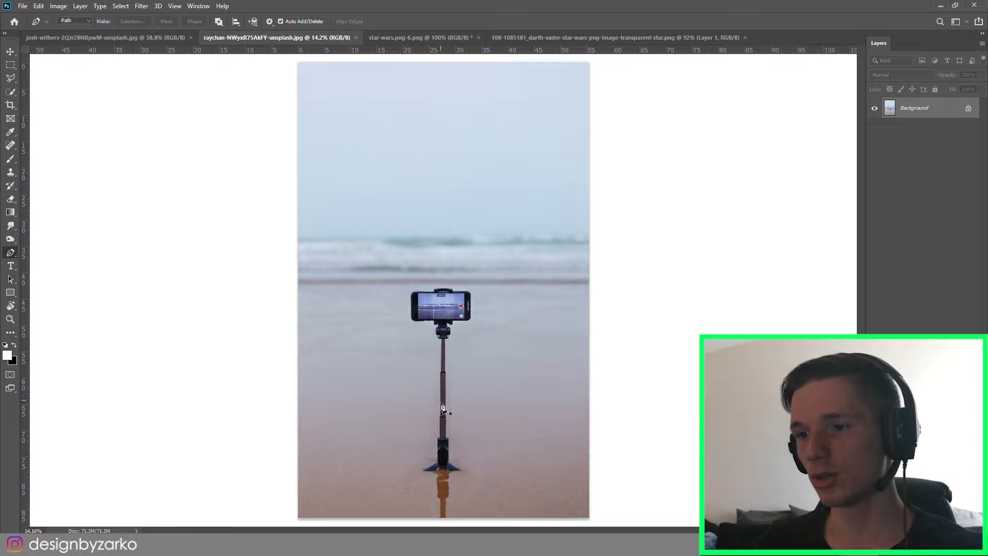
key("z")
left_click_drag(445, 483, 514, 484)
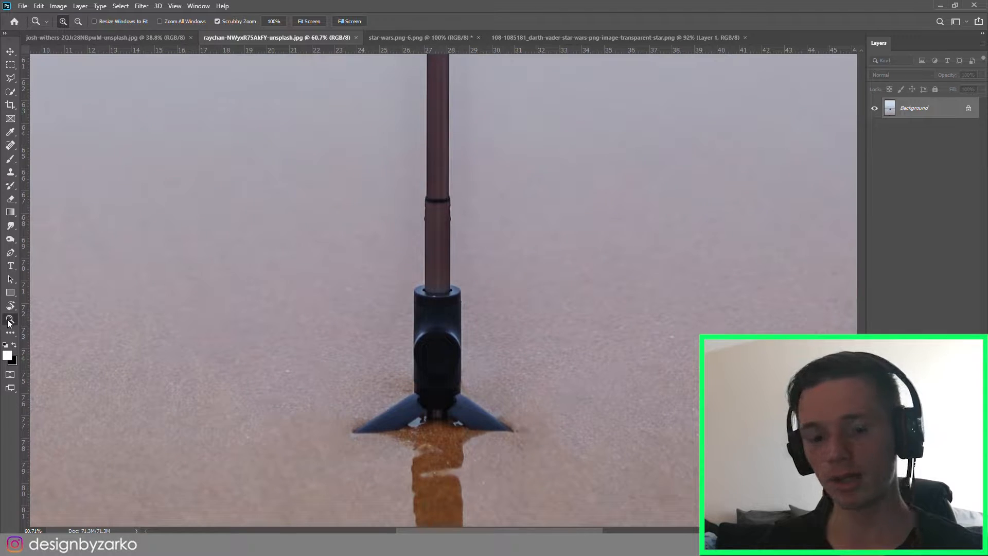
left_click_drag(446, 409, 450, 406)
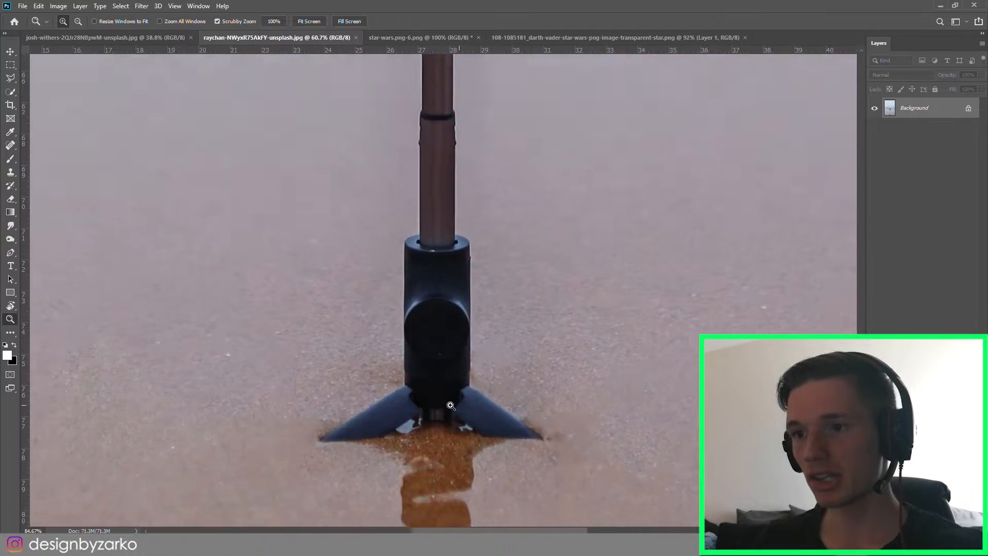
left_click(450, 406, "alt")
key("p")
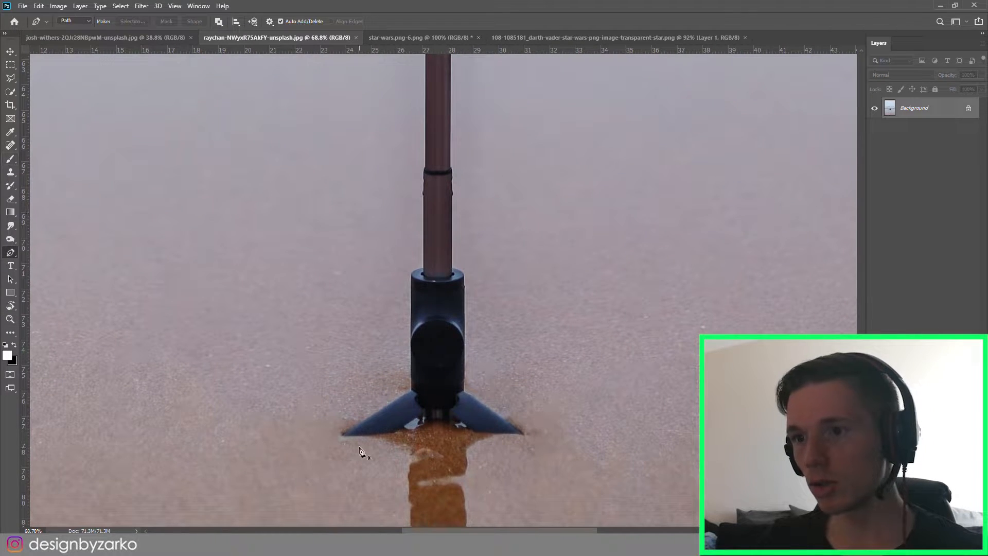
left_click(343, 435)
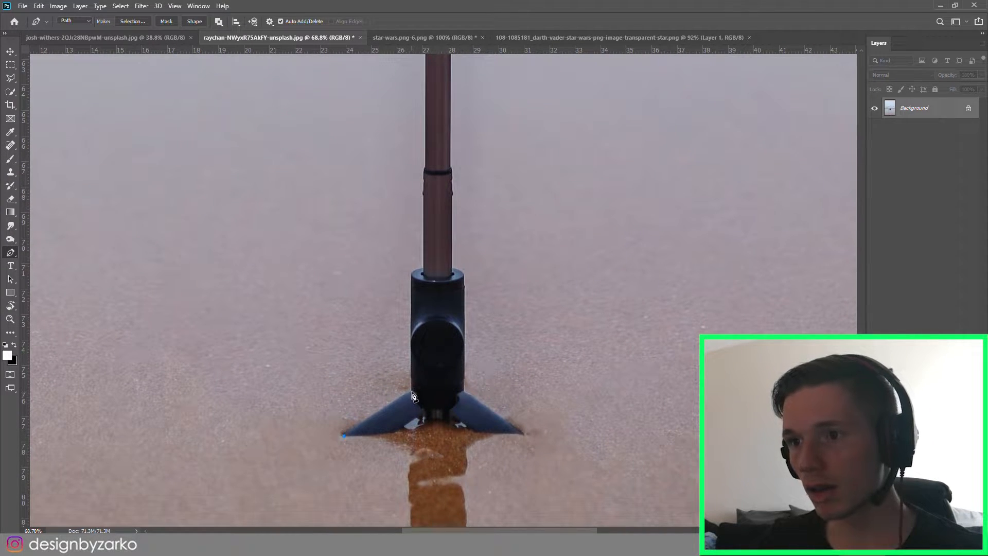
left_click(413, 393)
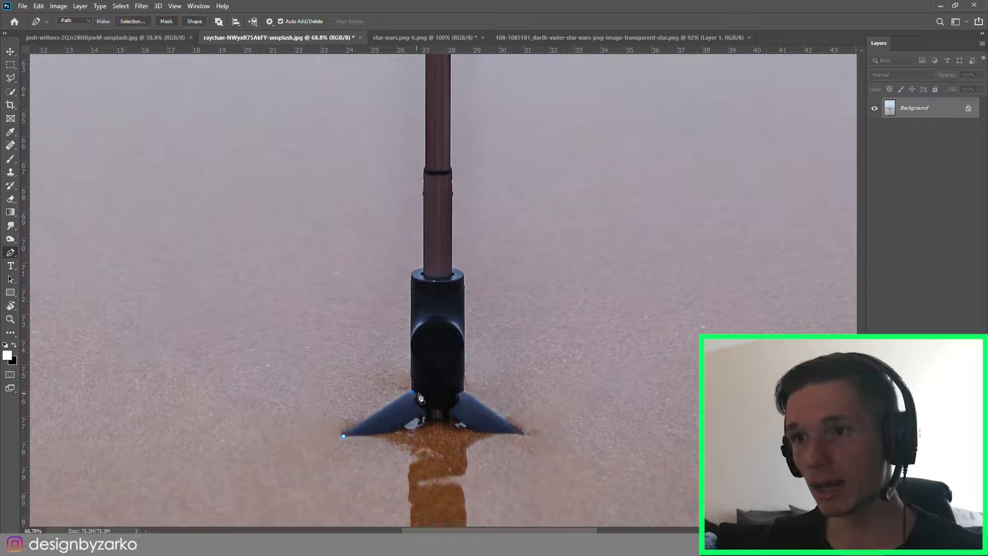
left_click(413, 277)
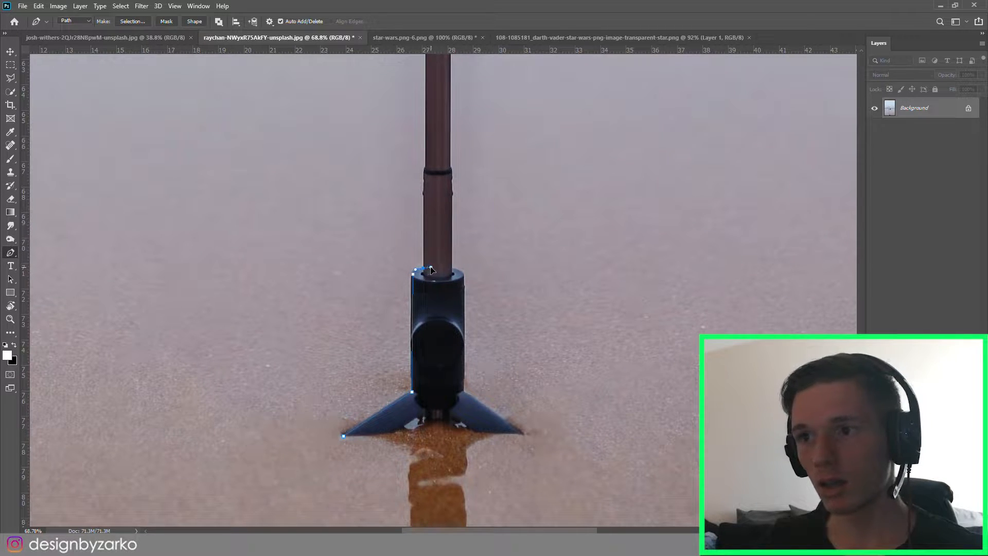
left_click(425, 180)
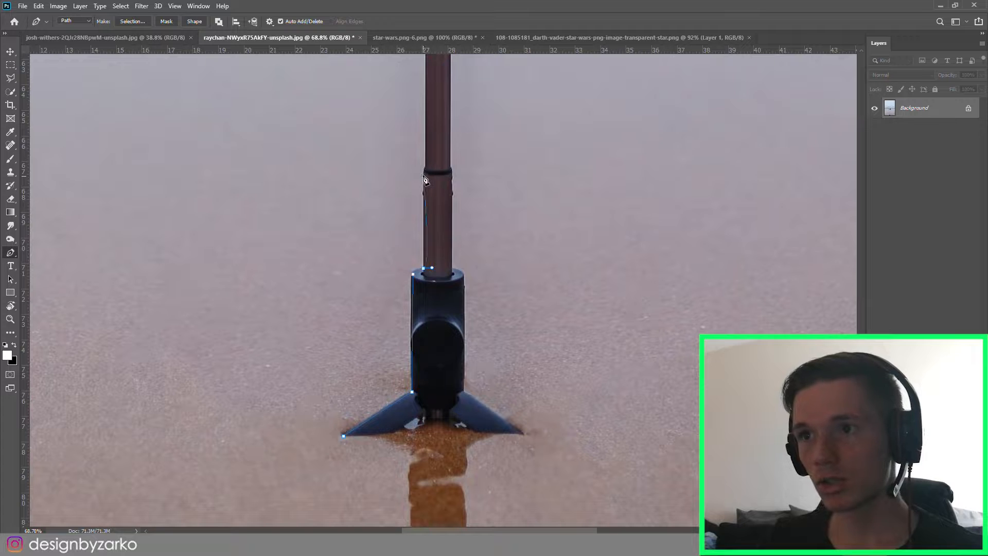
key("ctrl+z")
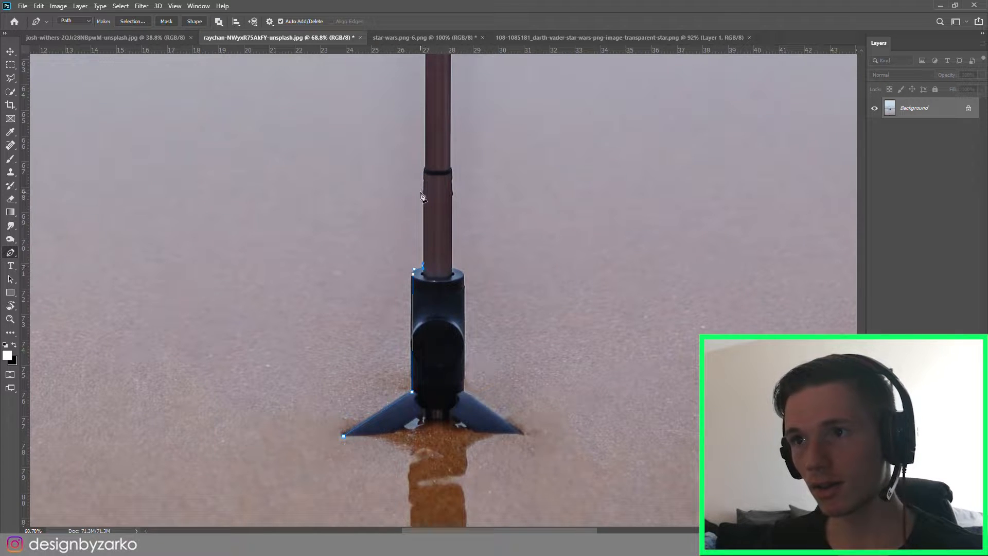
left_click(424, 171)
Continue the path up the pole to the phone mount, back down the right side and around the feet to close it.
scroll(411, 216, "up", 5)
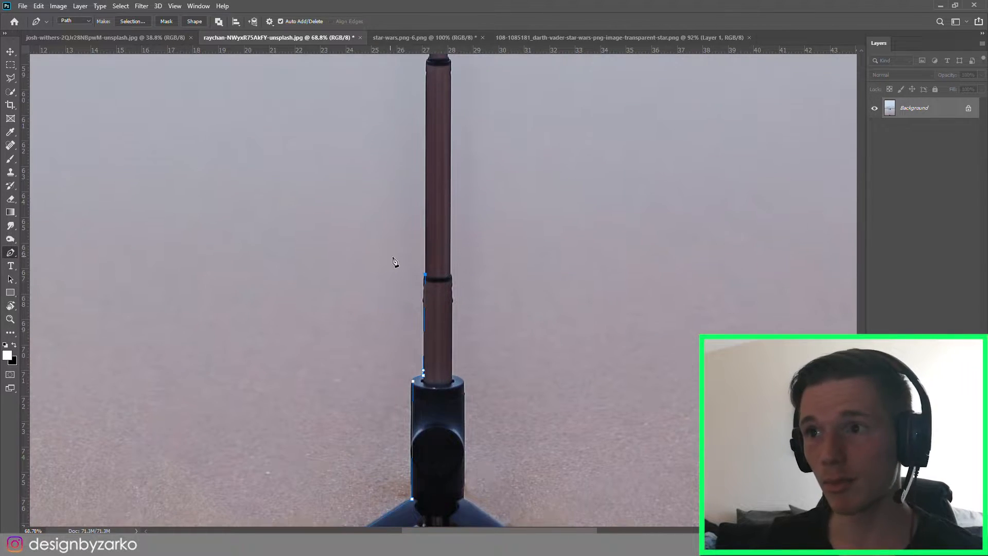
scroll(431, 181, "up", 1)
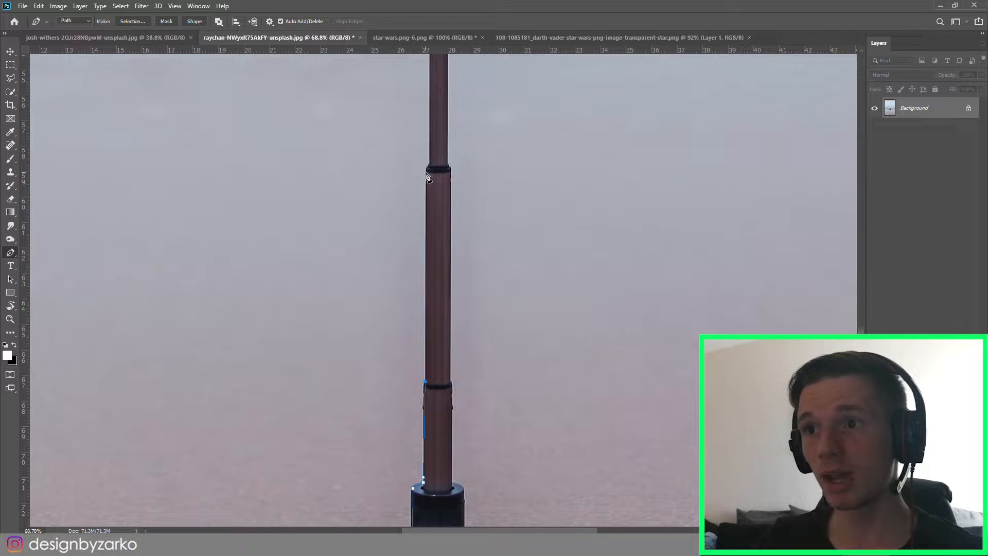
left_click(426, 174)
scroll(426, 170, "up", 2)
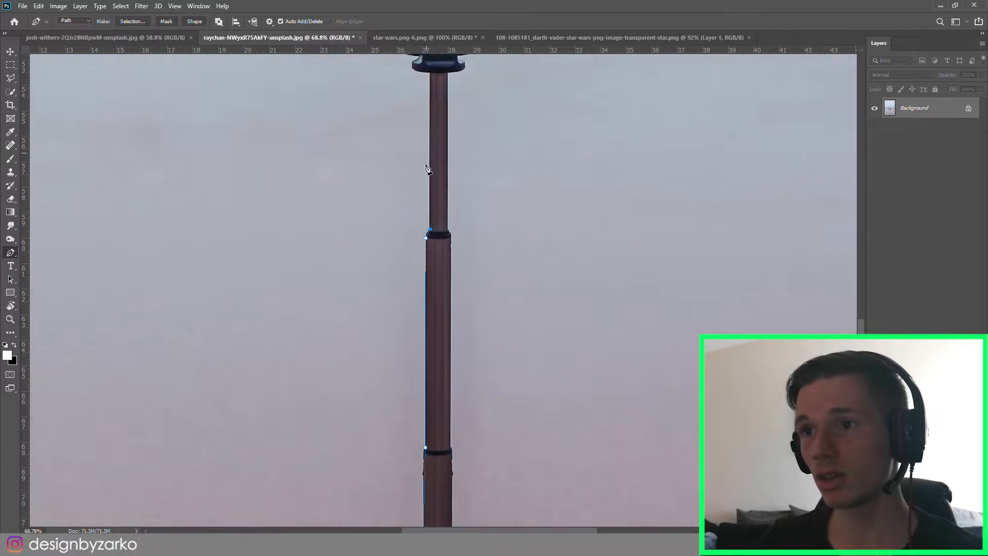
scroll(427, 167, "up", 2)
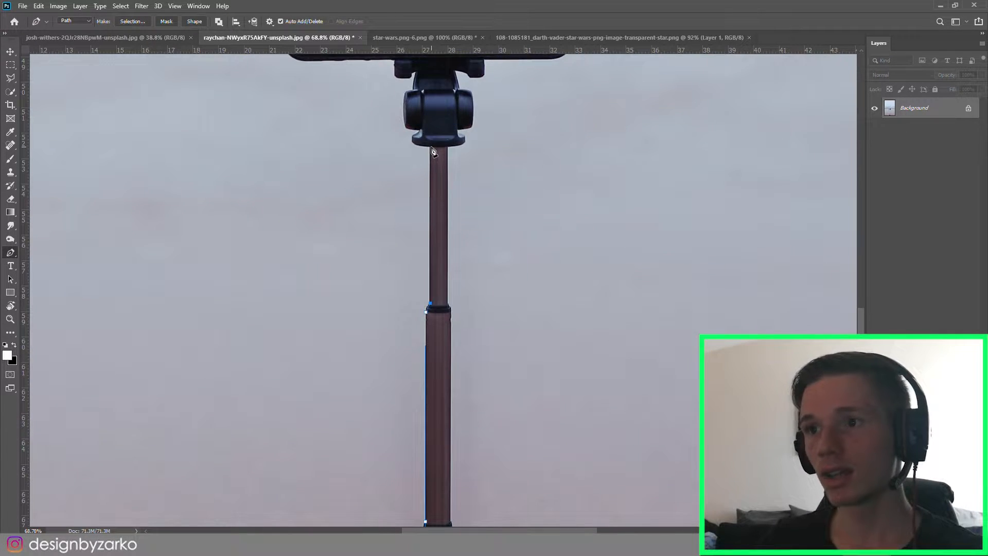
left_click(431, 148)
left_click(448, 149)
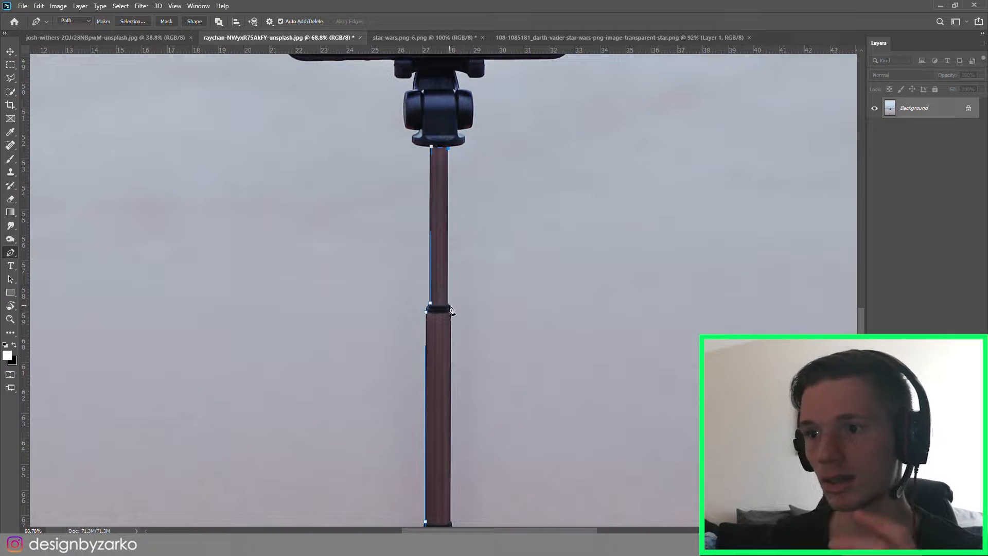
left_click(450, 305)
scroll(479, 458, "down", 2)
scroll(455, 426, "down", 2)
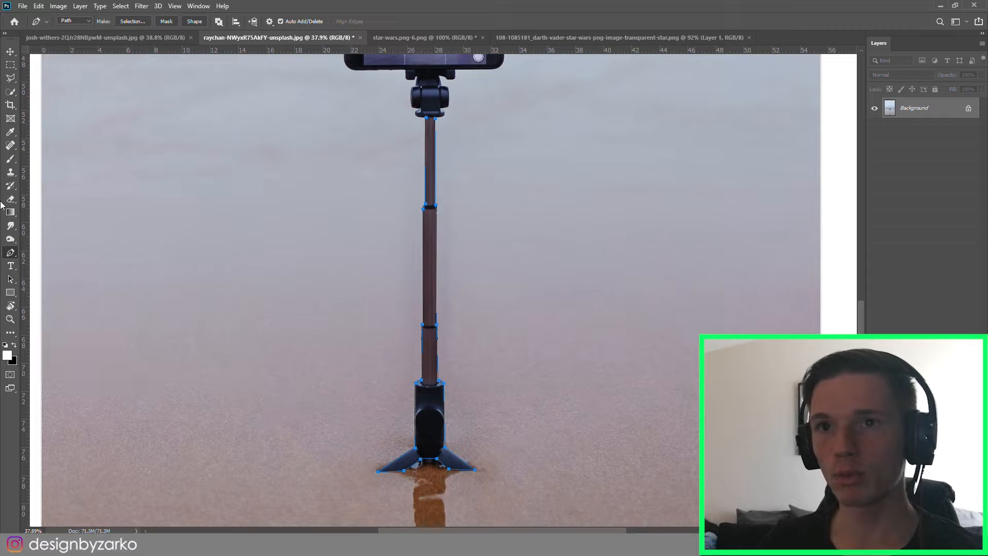
Keep the Pen tool in Path mode and turn the tripod path into a new anti-aliased selection with a 5-pixel feather radius.
left_click(79, 23)
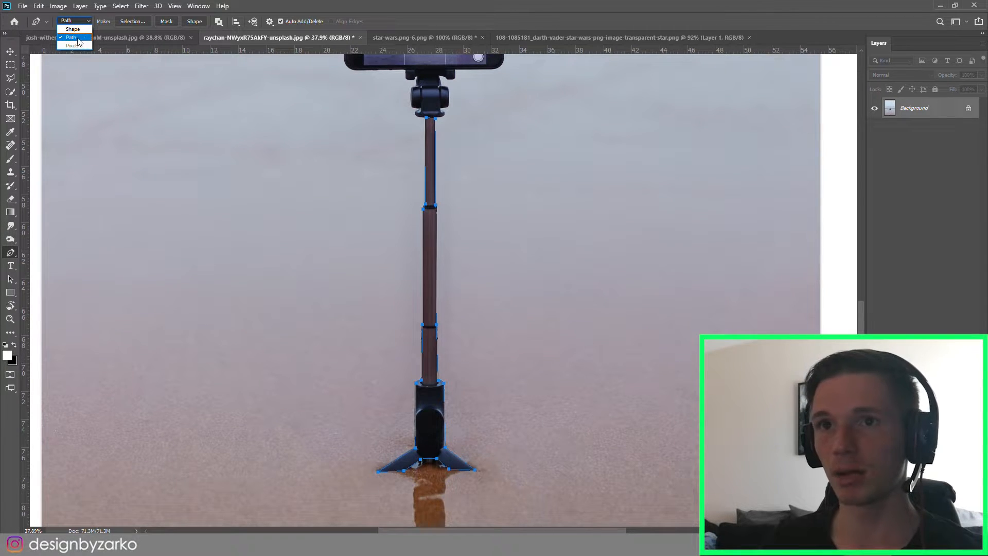
left_click(75, 39)
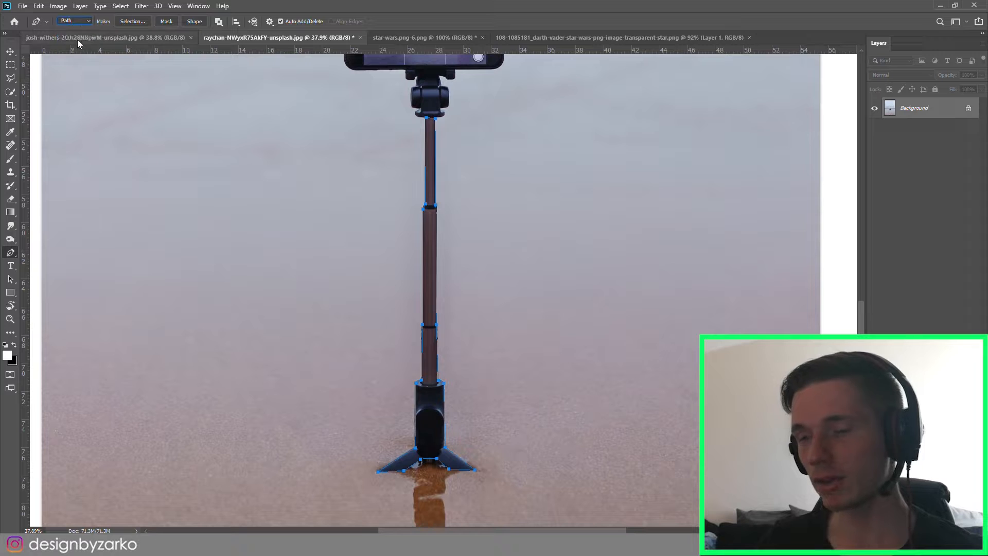
right_click(425, 243)
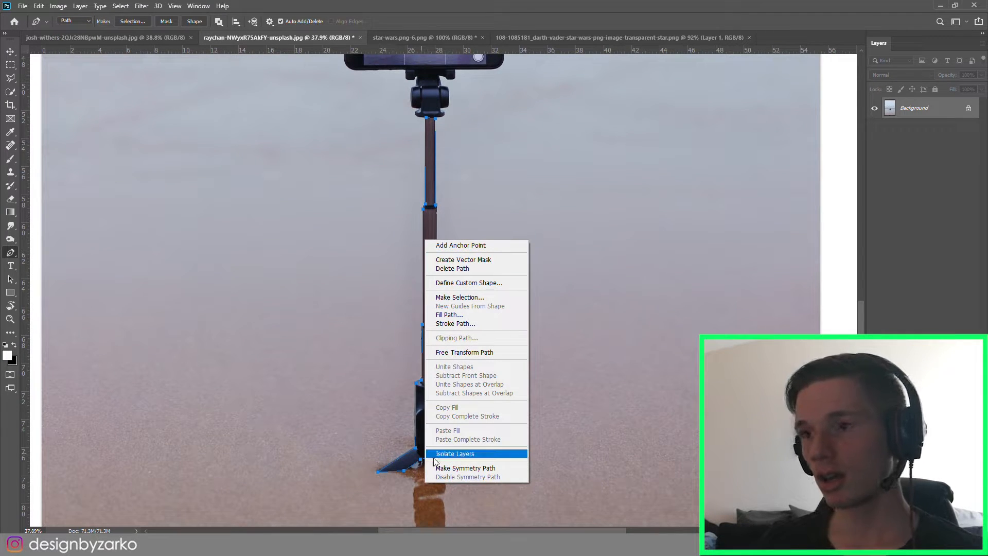
left_click(463, 297)
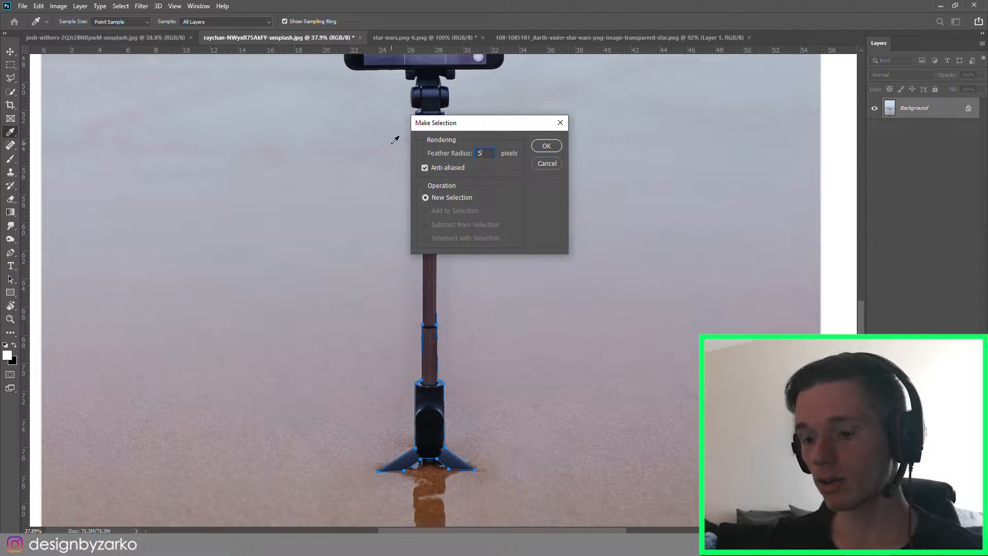
key("BackSpace")
type("1")
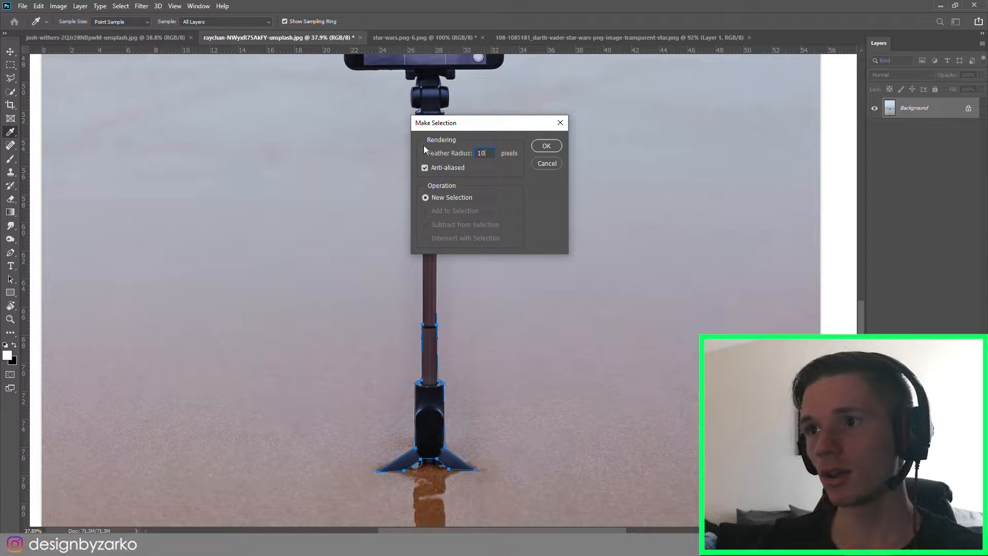
key("BackSpace")
type("5")
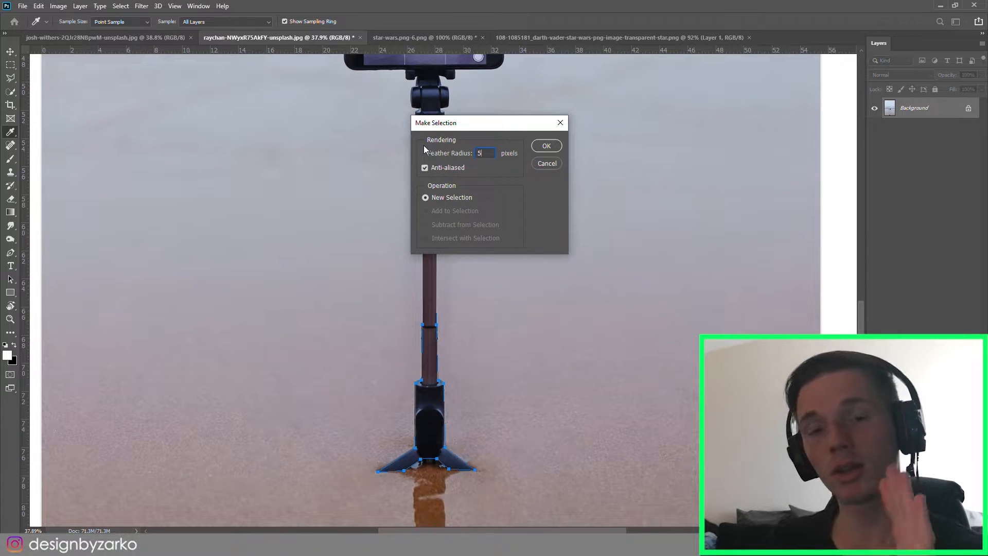
left_click(546, 146)
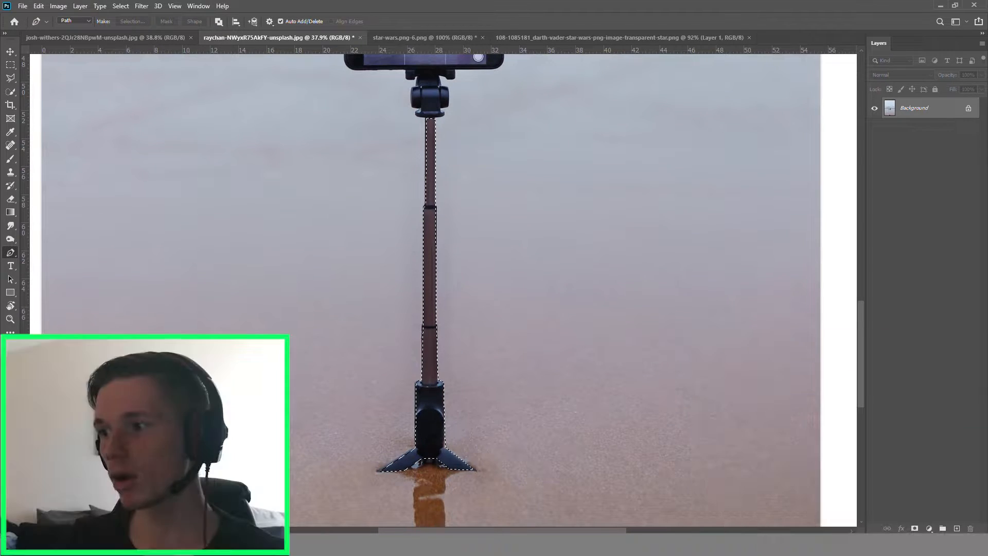
Add a layer mask from the selection to isolate the tripod's pole and base from the beach background.
left_click(914, 528)
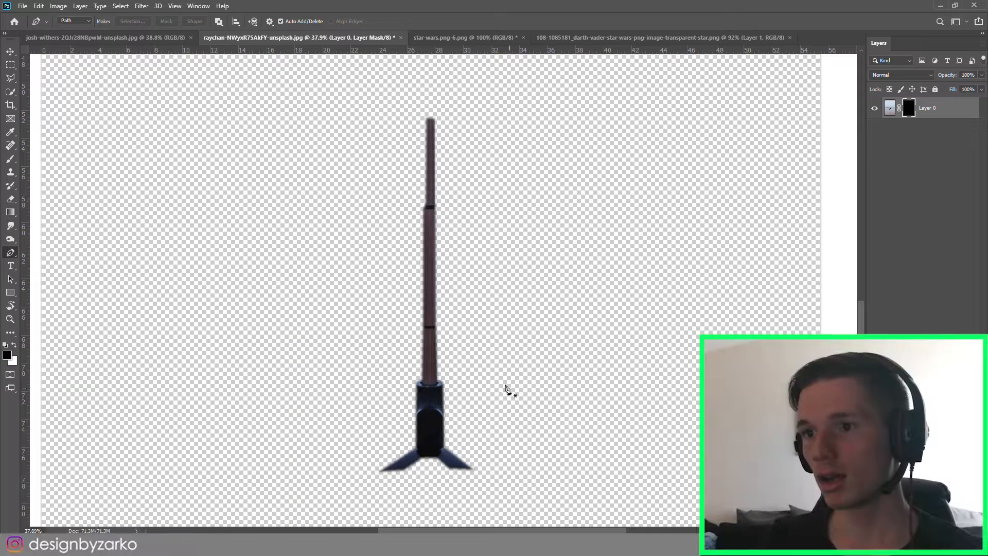
key("z")
left_click_drag(483, 368, 524, 367)
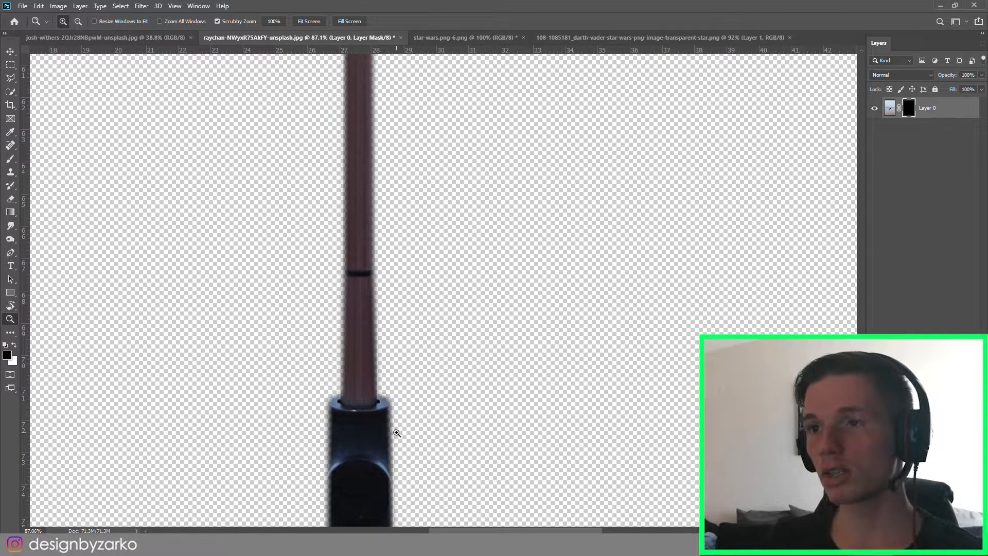
Undo the layer mask and the 5-pixel feathered selection to return to the tripod's Pen path.
left_click_drag(398, 330, 373, 309)
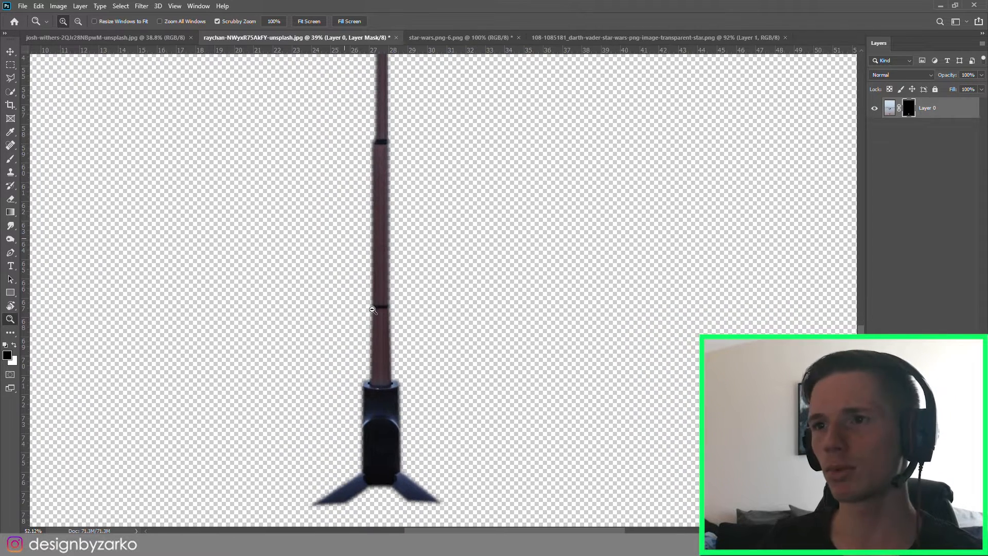
key("ctrl+z")
key("ctrl+z")
key("ctrl+z")
key("w")
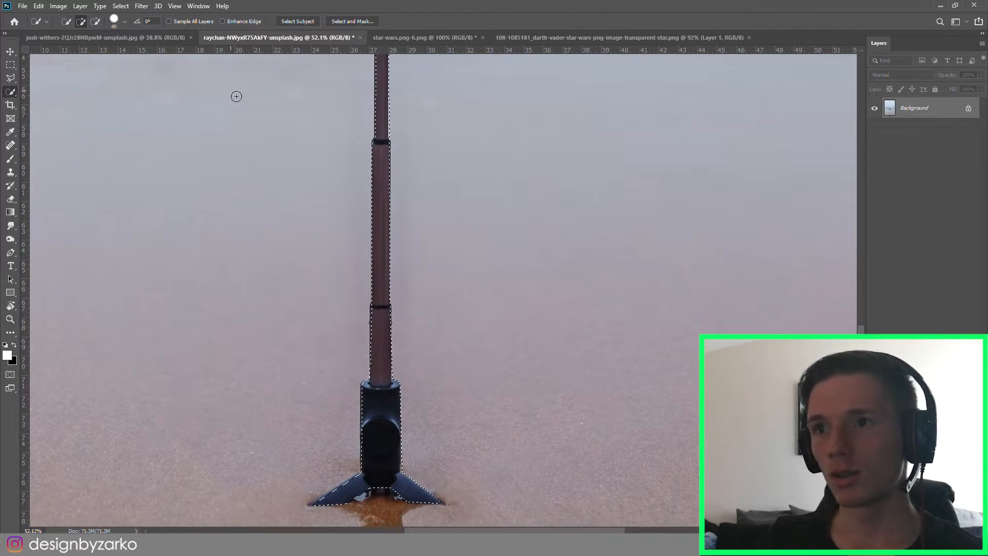
key("ctrl+z")
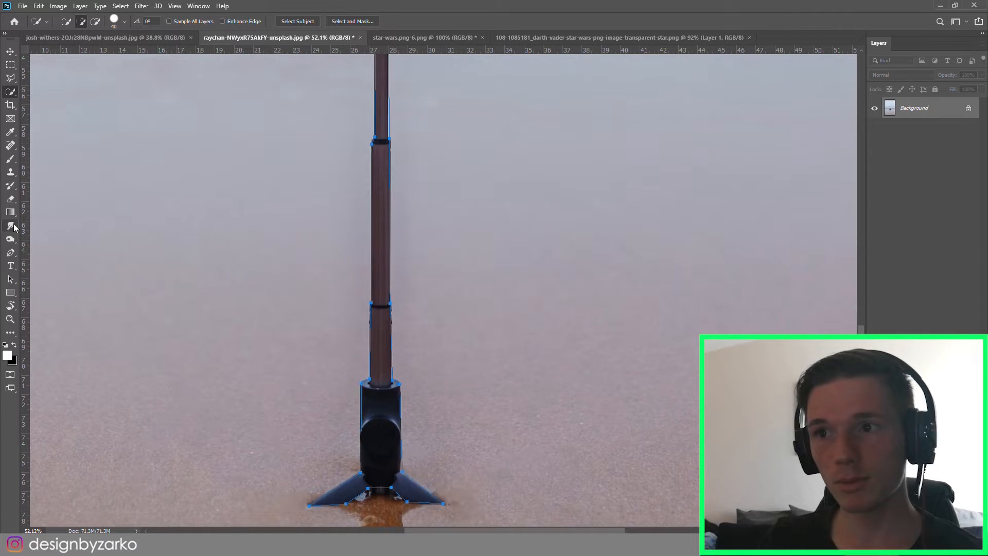
Convert the tripod path to a new anti-aliased selection with a 0-pixel feather radius and add a layer mask from it.
left_click(10, 252)
right_click(365, 254)
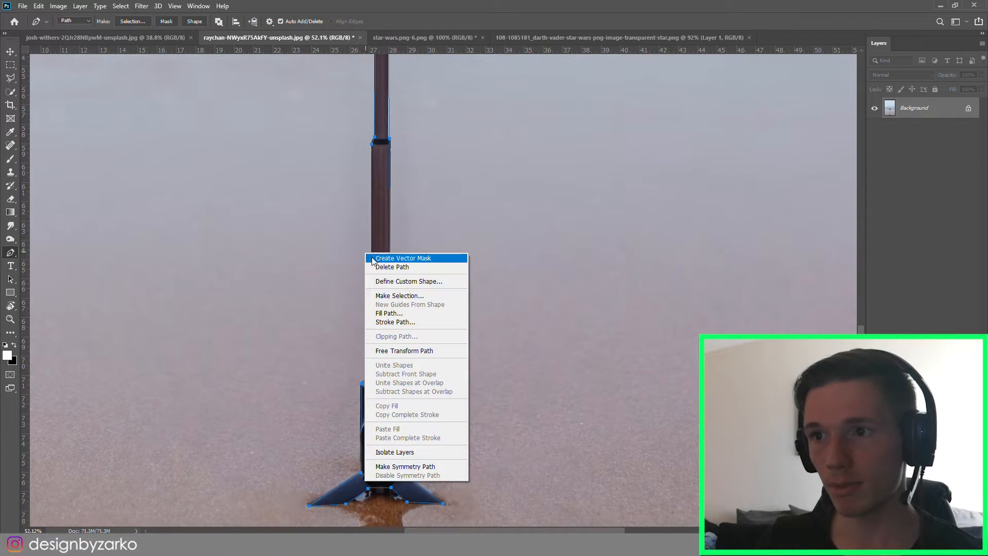
left_click(395, 295)
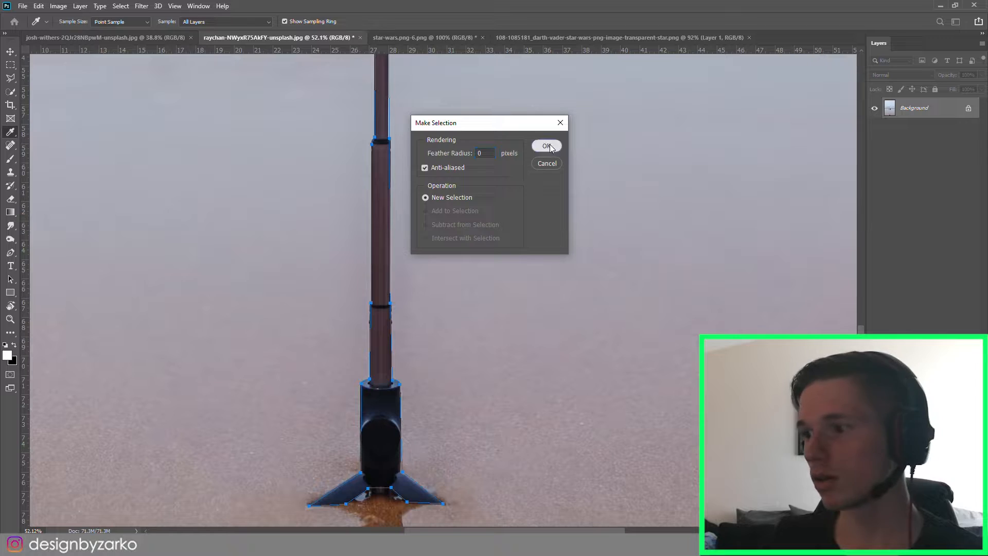
left_click(550, 149)
left_click(915, 528)
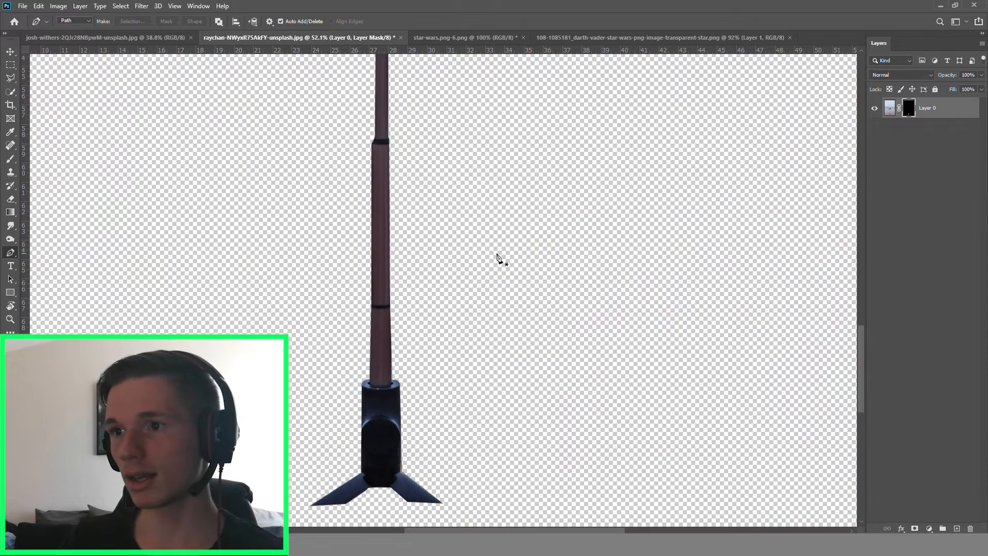
Show the whole canvas and move the cut-out tripod up to around the middle of the canvas.
key("z")
left_click_drag(338, 220, 432, 300)
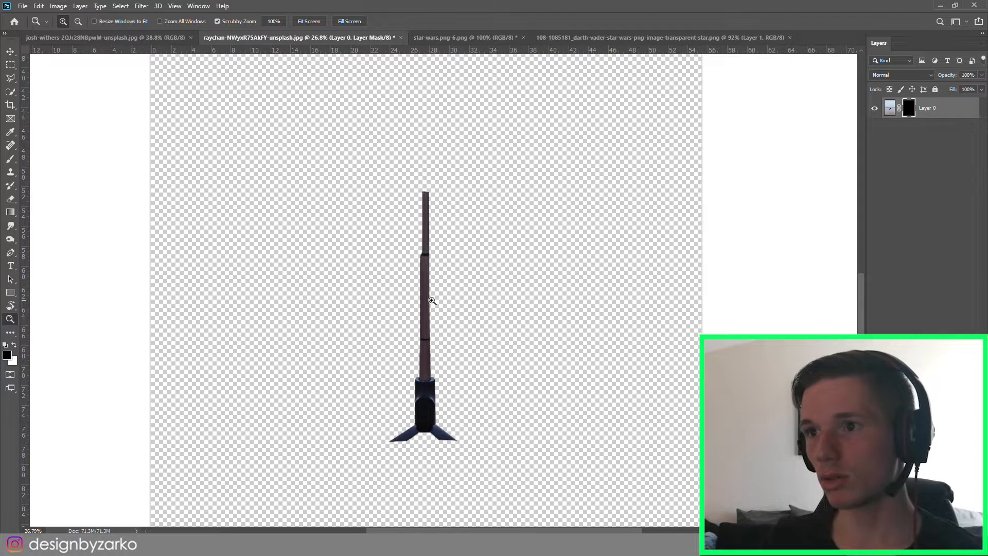
left_click_drag(412, 258, 401, 206)
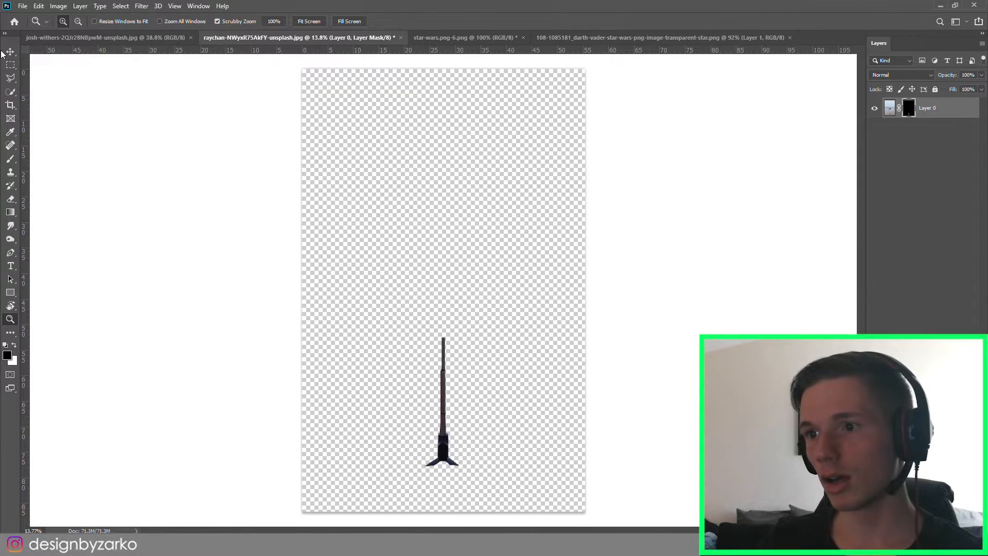
left_click(7, 52)
left_click_drag(444, 391, 420, 221)
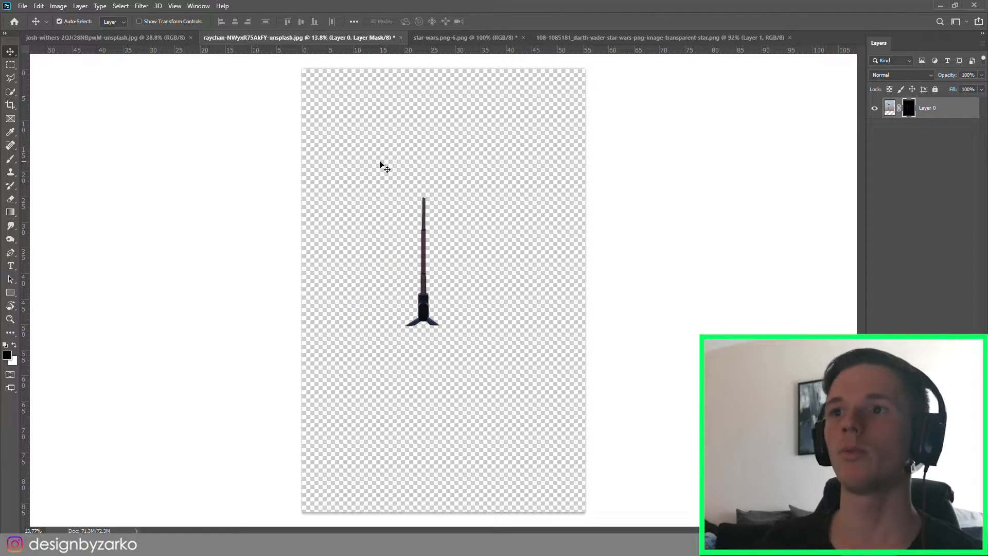
In star-wars.png-6.png, select Layer 1 and use Select Subject to outline the Darth Vader figure.
left_click(460, 38)
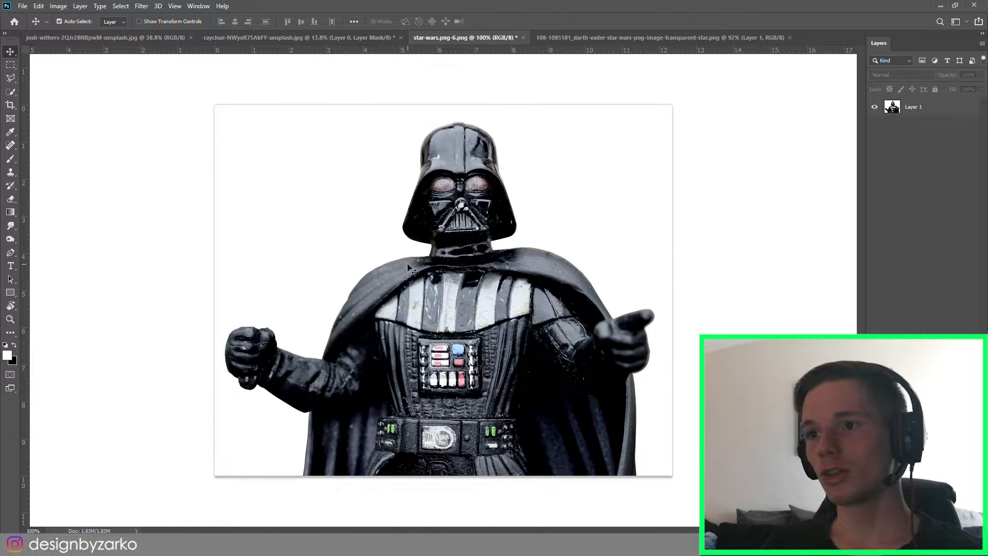
key("w")
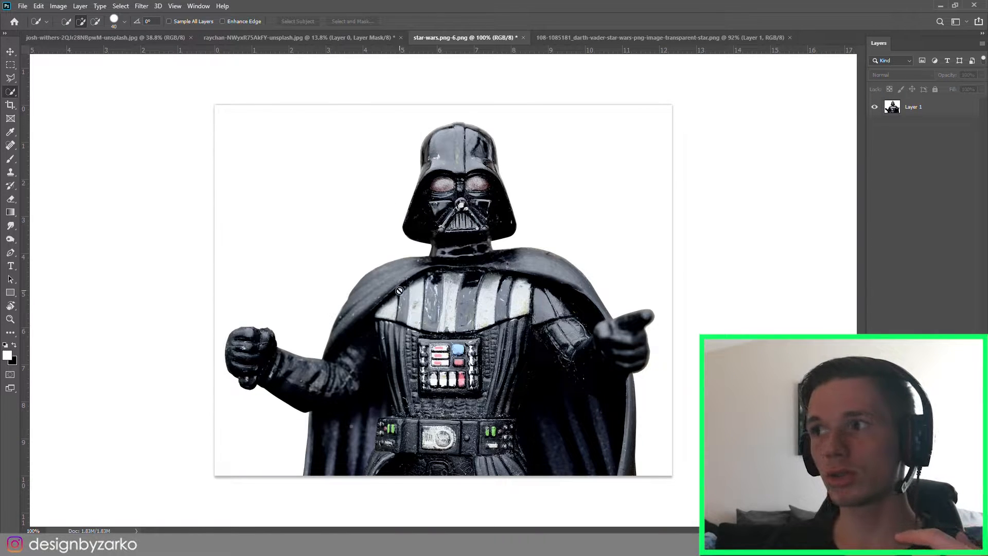
left_click(921, 118)
left_click(120, 6)
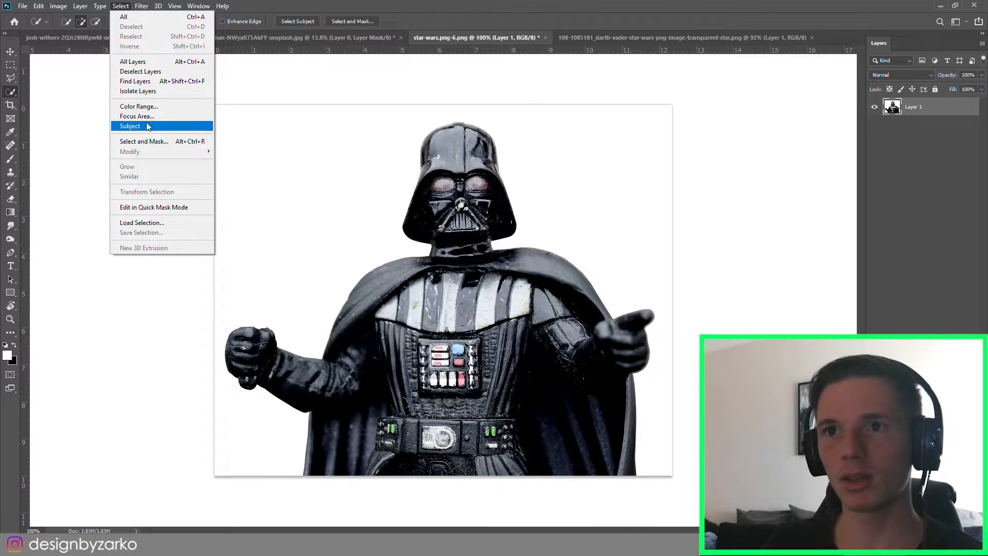
left_click(120, 6)
left_click(120, 6)
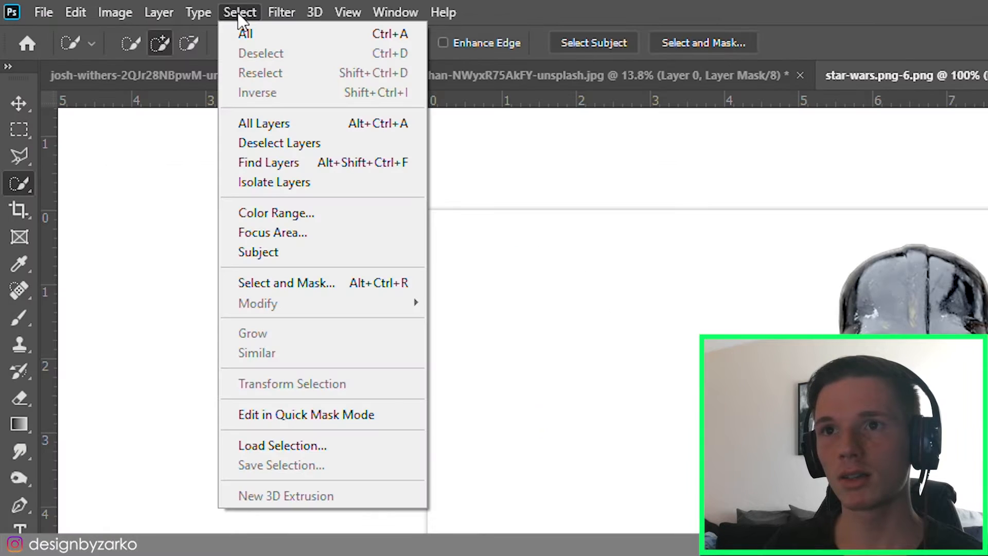
left_click(239, 13)
left_click(240, 13)
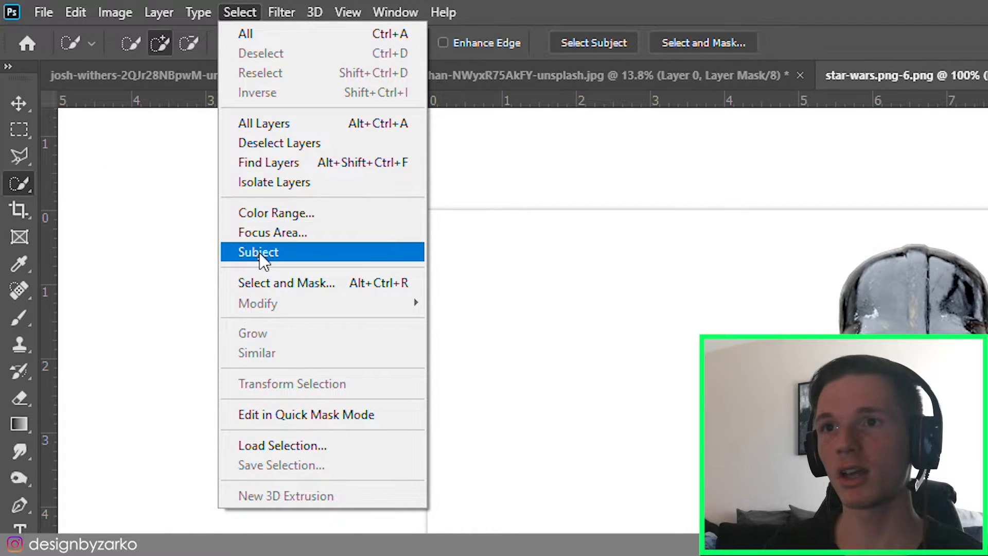
left_click(259, 252)
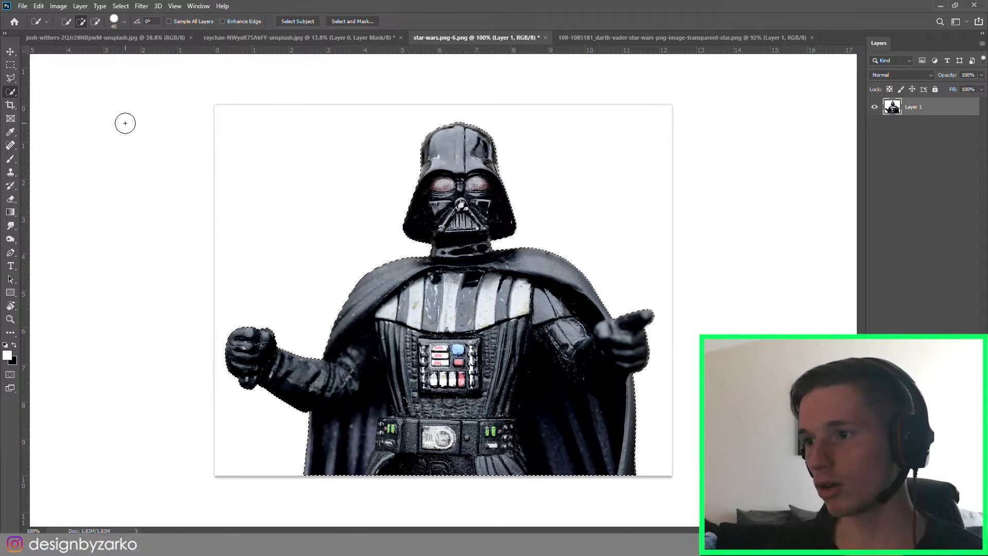
key("z")
left_click_drag(608, 383, 616, 383)
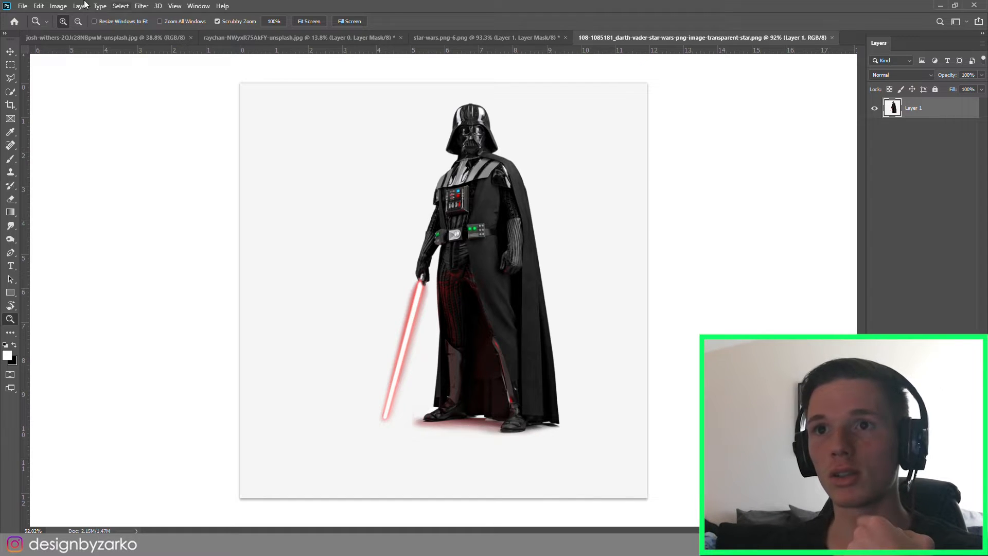
In the full-length Darth Vader image, start a Color Range selection, sample the light grey background and set Fuzziness to 51.
left_click(117, 5)
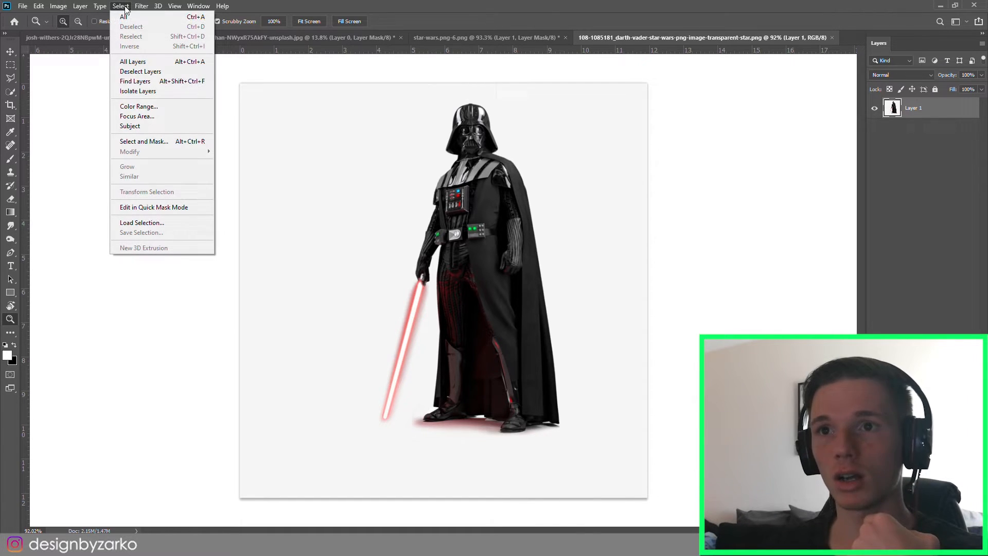
left_click(168, 104)
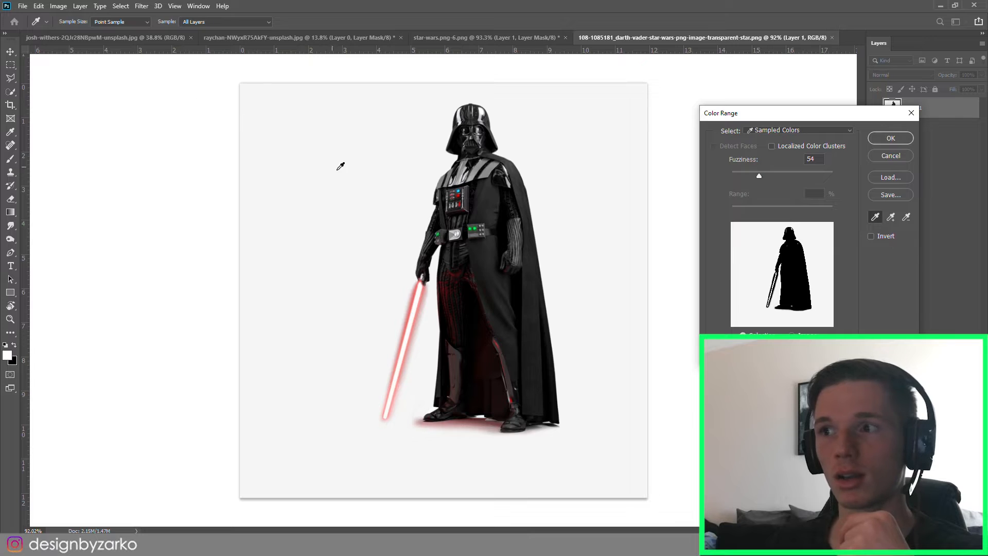
left_click(344, 169)
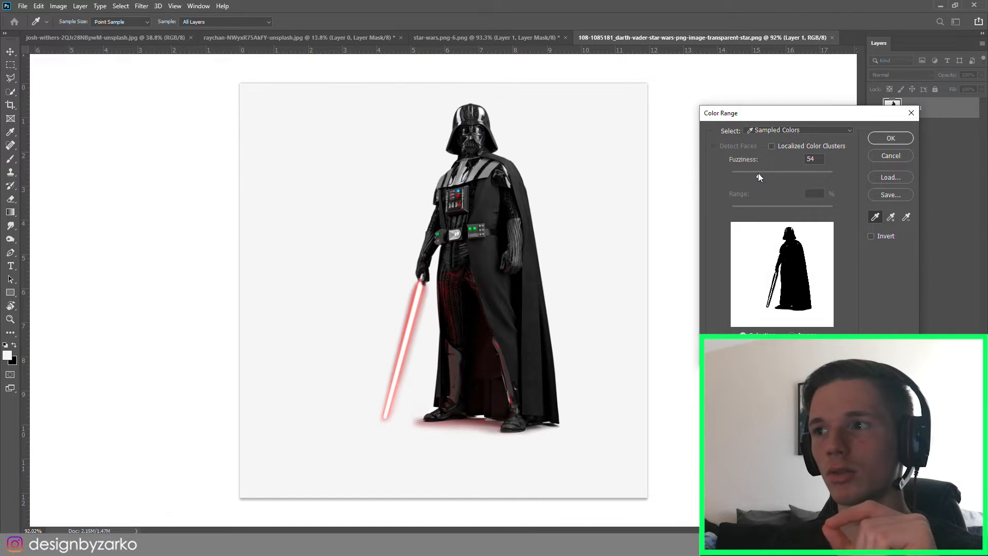
left_click_drag(758, 175, 757, 175)
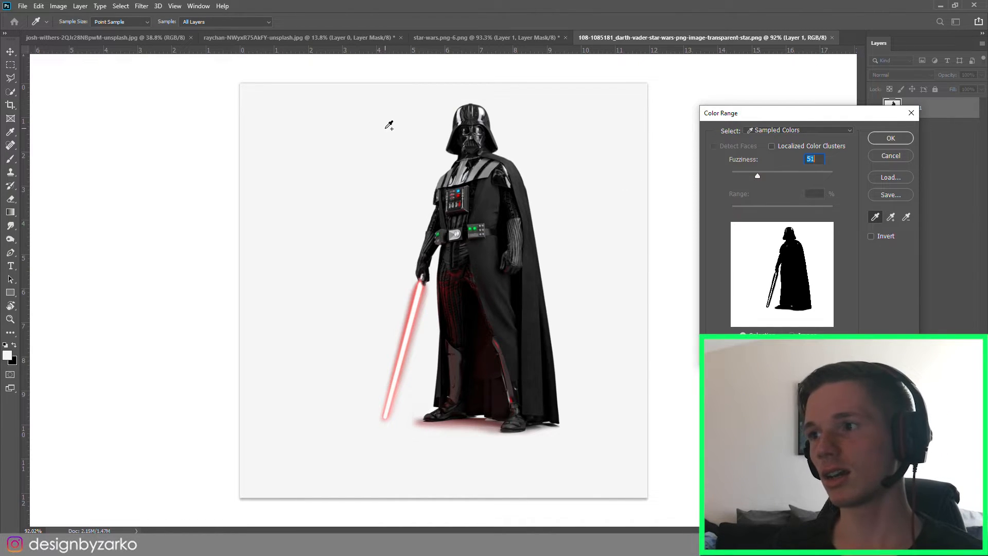
Compare Color Range samples from the dark figure with the light background, ending on the background colour.
left_click_drag(432, 163, 435, 234)
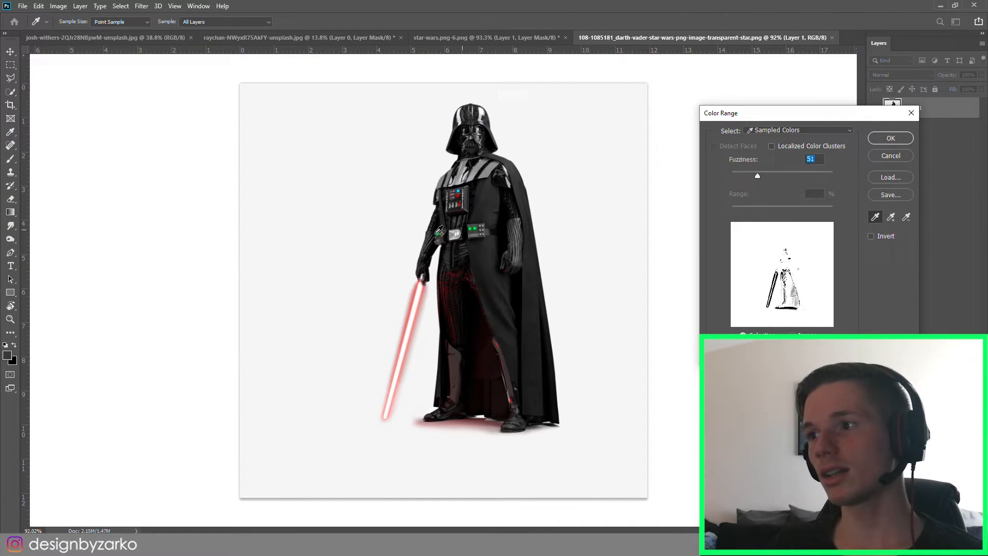
left_click(375, 185)
left_click(465, 194)
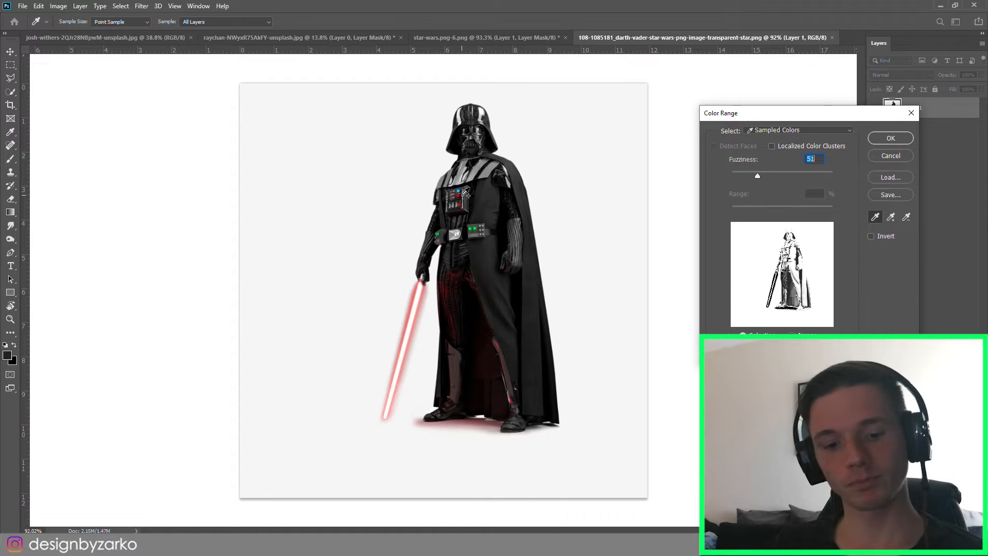
left_click(376, 188)
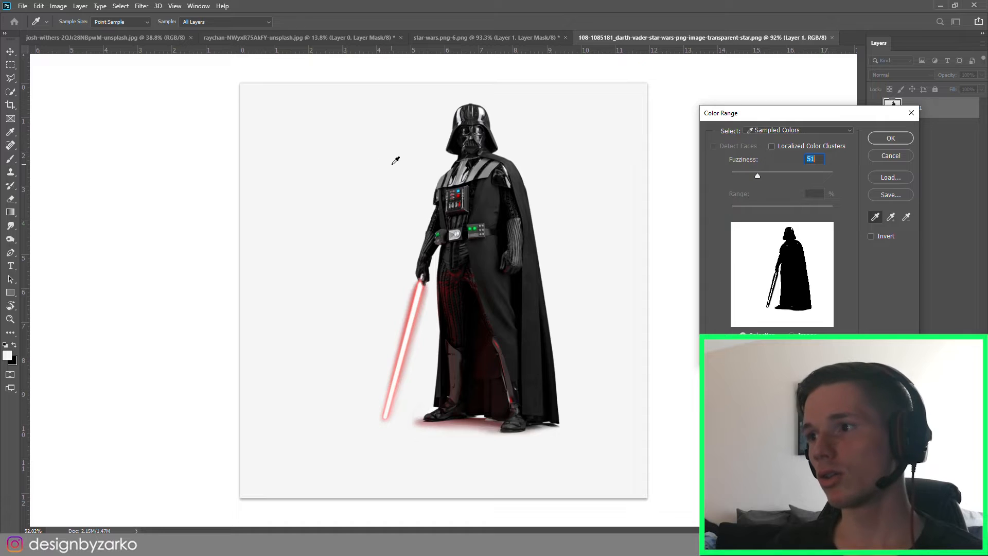
left_click(461, 209)
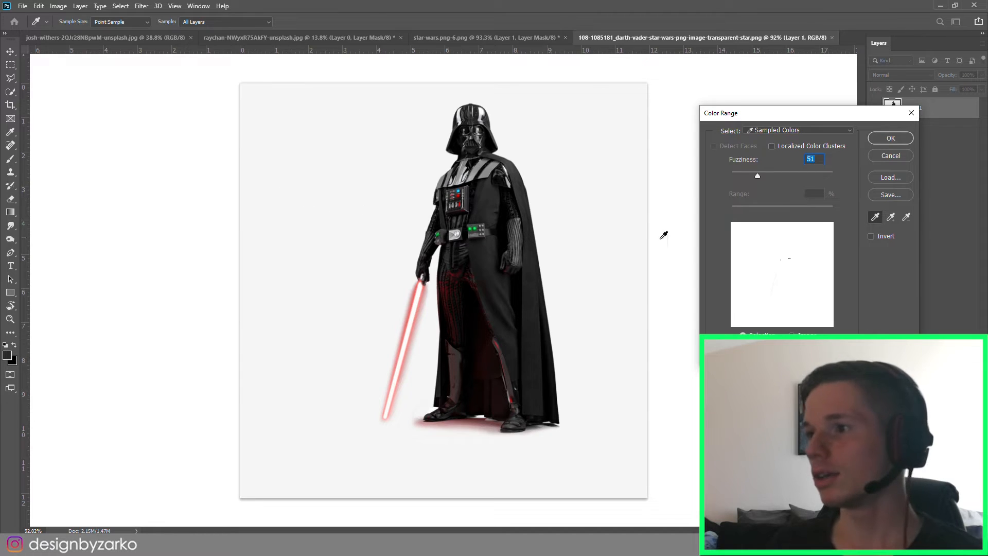
left_click(381, 191)
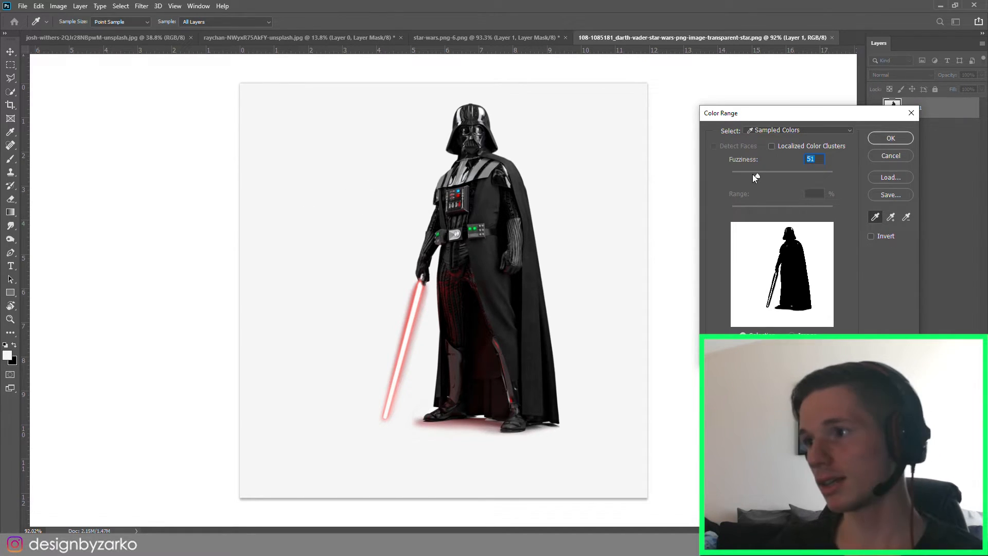
Set the Color Range Fuzziness to 46, invert the result and apply it as a selection of the figure.
mouse_move(753, 175)
left_mouse_down()
mouse_move(791, 175)
mouse_move(755, 175)
left_mouse_up()
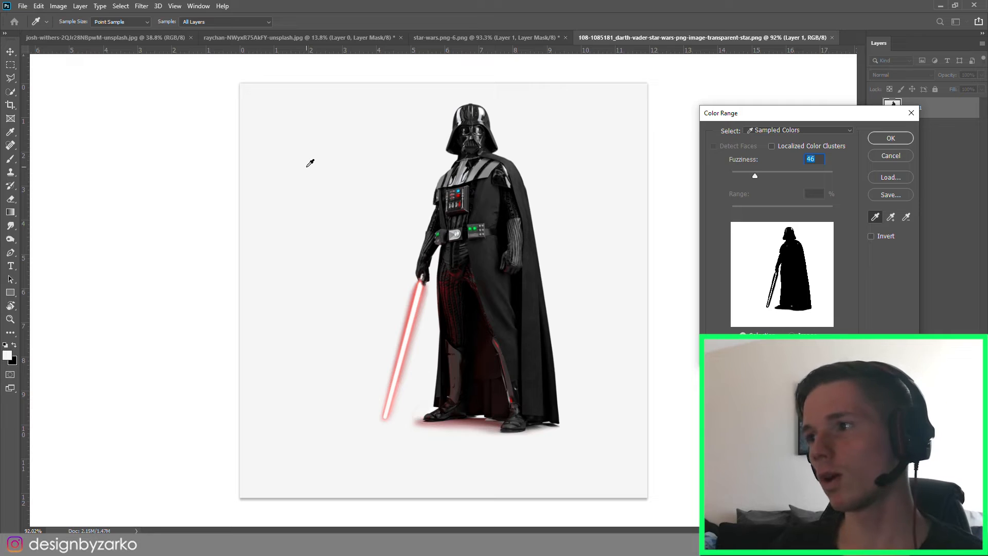
left_click(877, 236)
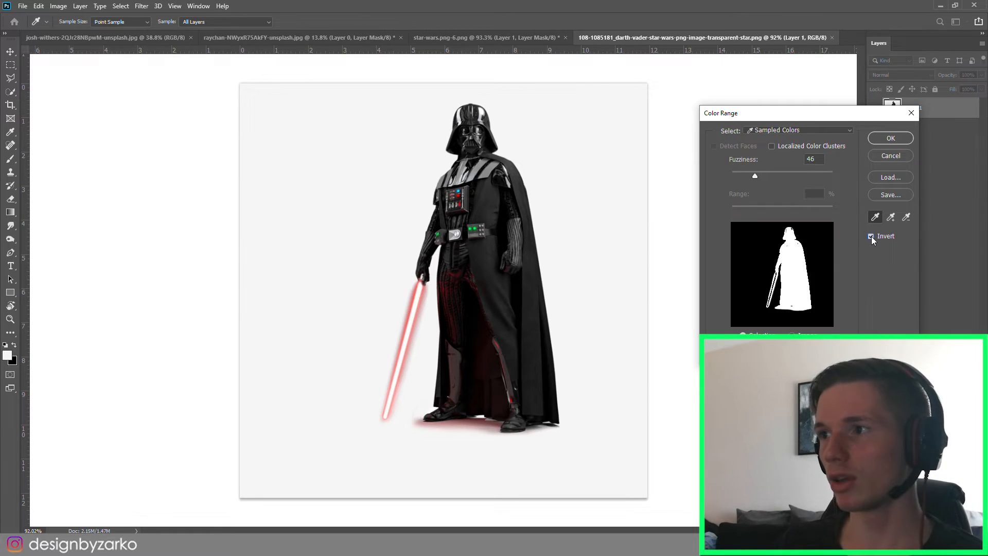
left_click(878, 143)
Add the unselected bright highlights on the helmet to the selection using Quick Selection with a size 15 brush.
key("z")
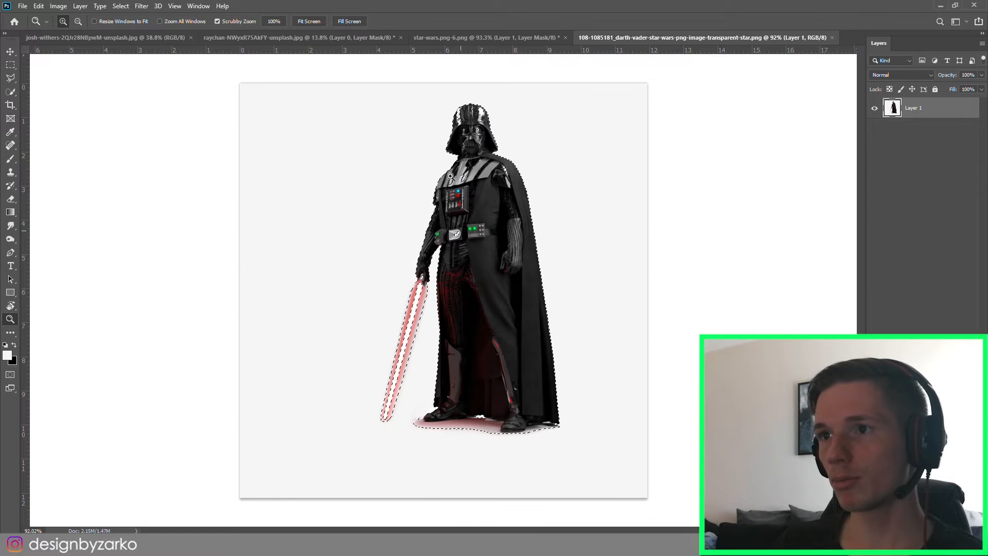
left_click_drag(472, 98, 548, 115)
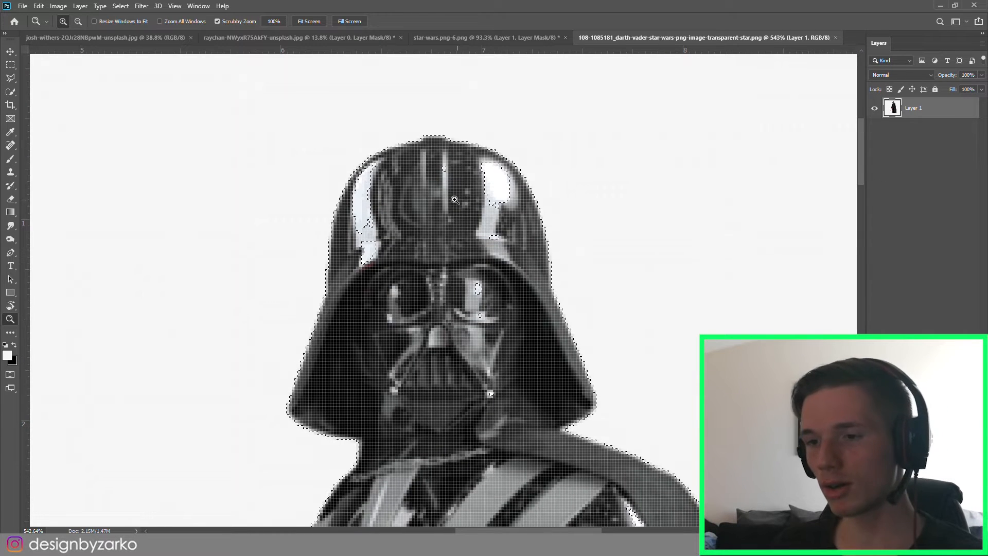
key("w")
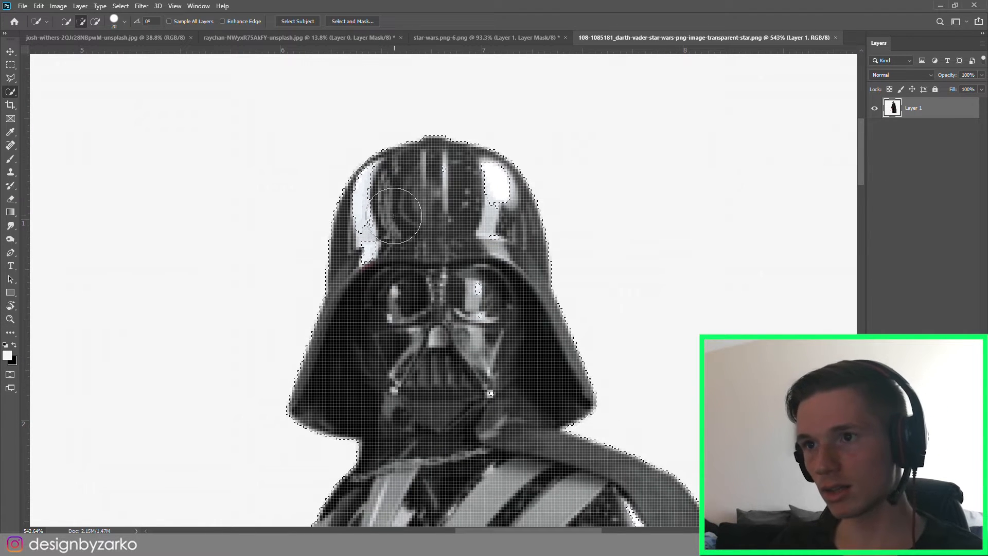
key("[")
mouse_move(380, 225)
left_mouse_down()
mouse_move(376, 241)
mouse_move(374, 190)
mouse_move(484, 181)
left_mouse_up()
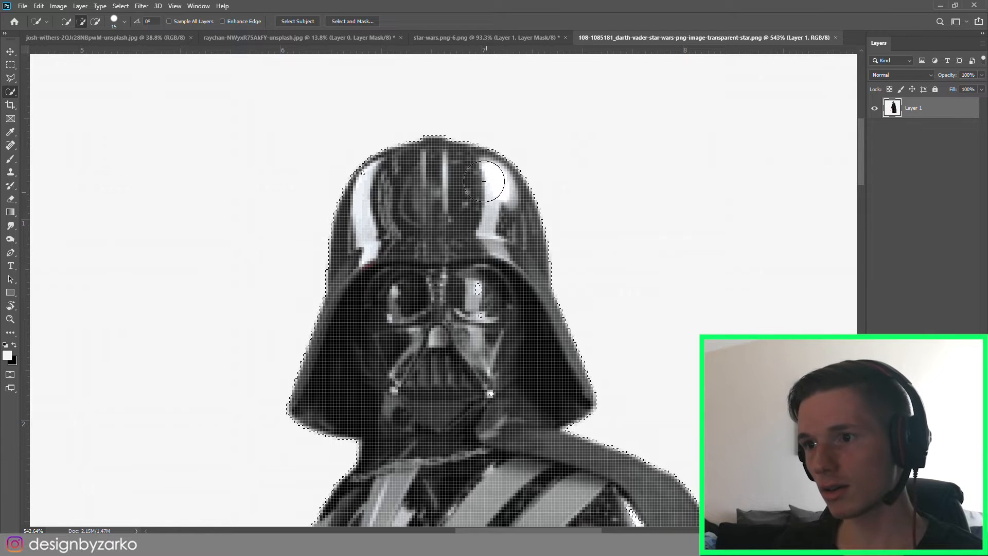
Fill the remaining selection gaps inside the figure with Quick Selection and check the outline around the boots and lightsaber.
key("z")
left_click_drag(452, 263, 354, 456)
left_click_drag(469, 361, 505, 330)
key("w")
key("z")
left_click_drag(505, 241, 448, 242)
left_click_drag(489, 397, 553, 347)
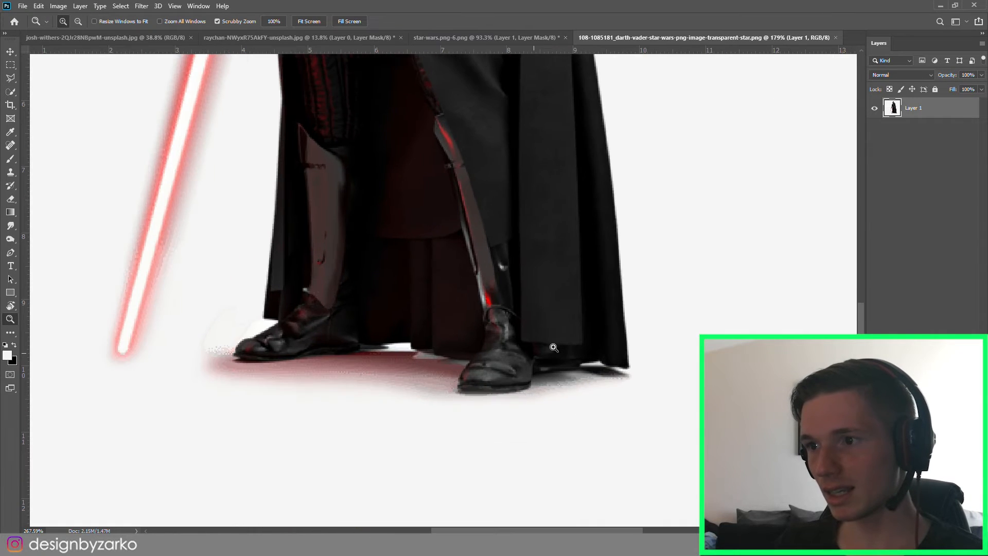
key("w")
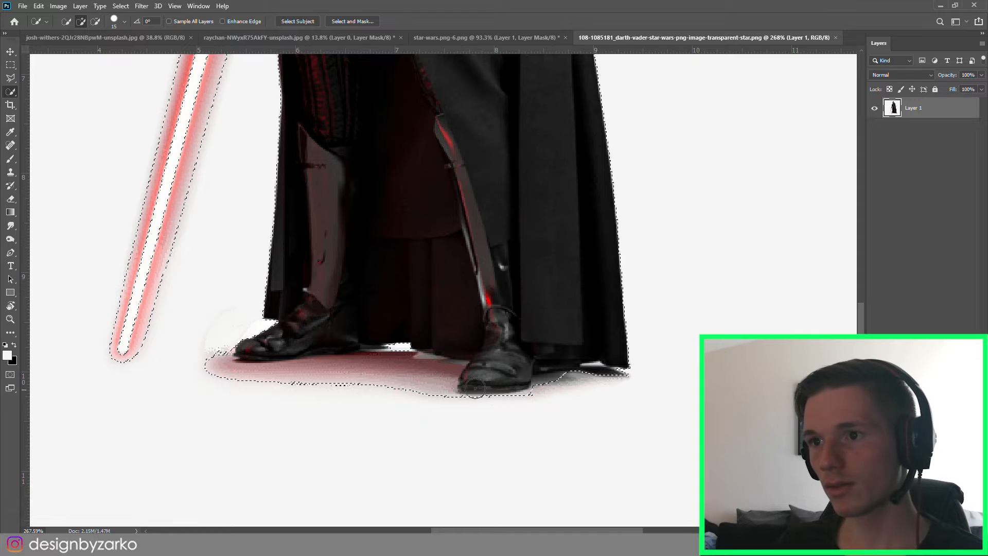
Add a layer mask from the selection to cut the full-length figure out of the light background.
key("z")
left_click_drag(397, 365, 348, 374)
key("w")
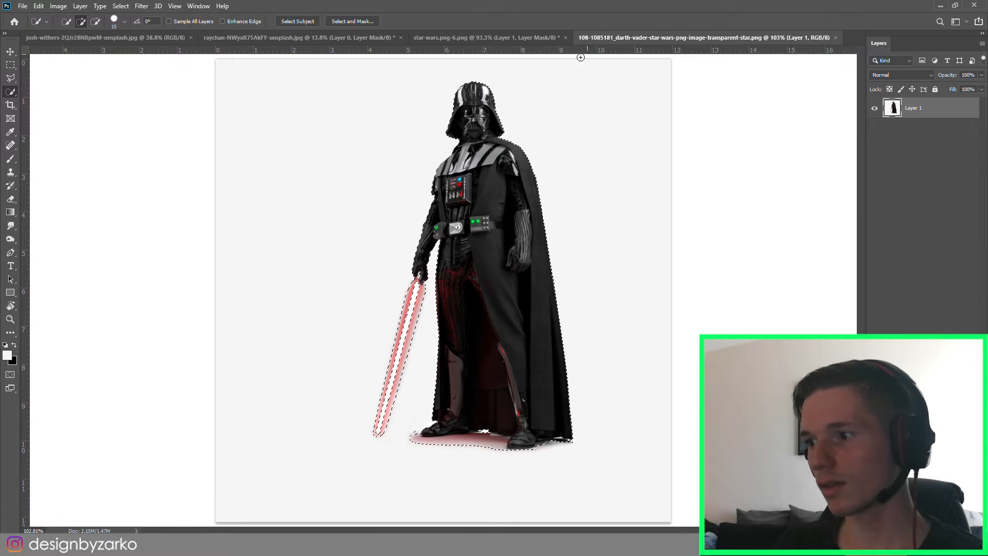
left_click(915, 530)
key("z")
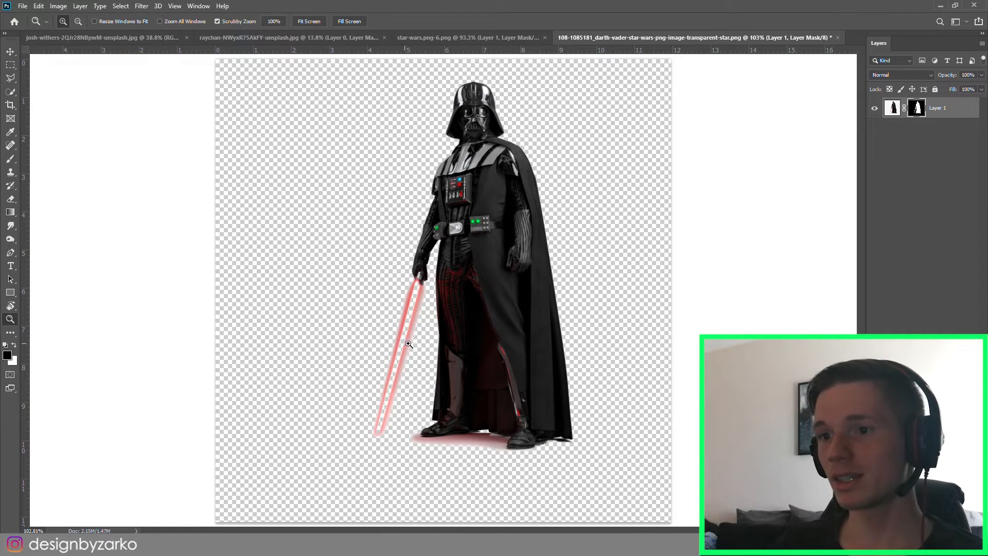
Set up the Brush at size 25 for retouching the layer mask around the lower end of the lightsaber.
left_click_drag(409, 344, 433, 324)
scroll(430, 324, "down", 2)
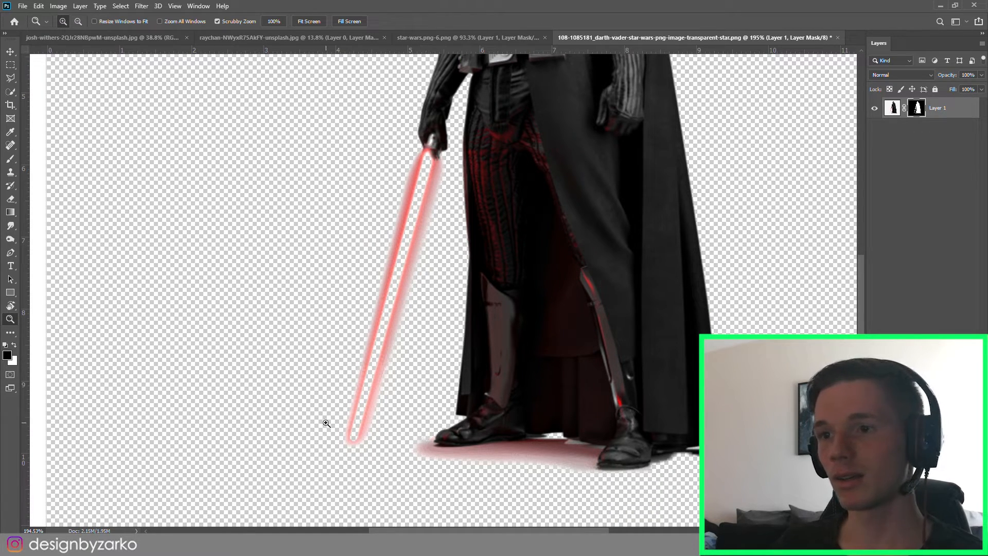
left_click_drag(357, 420, 394, 334)
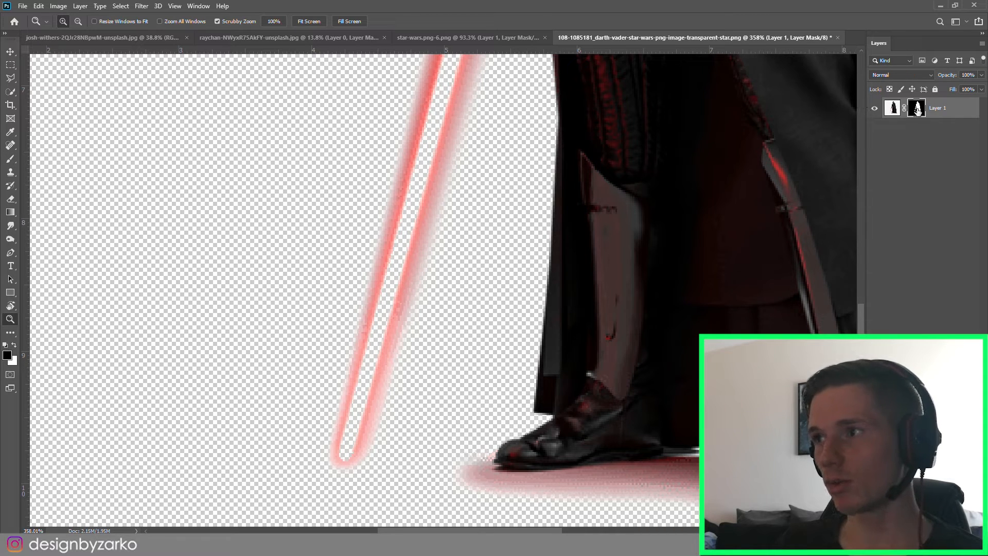
key("b")
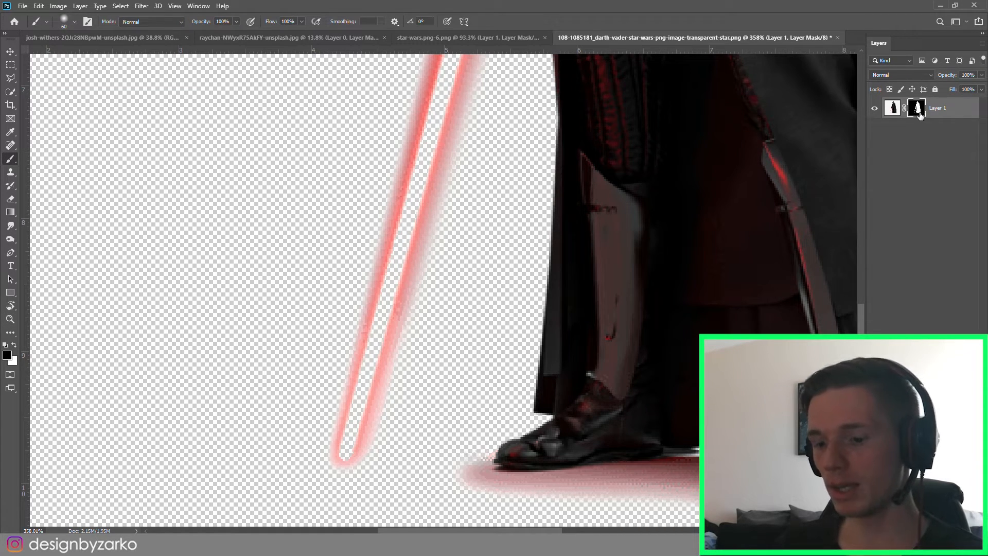
key("bracketleft")
key("bracketleft")
key("bracketleft")
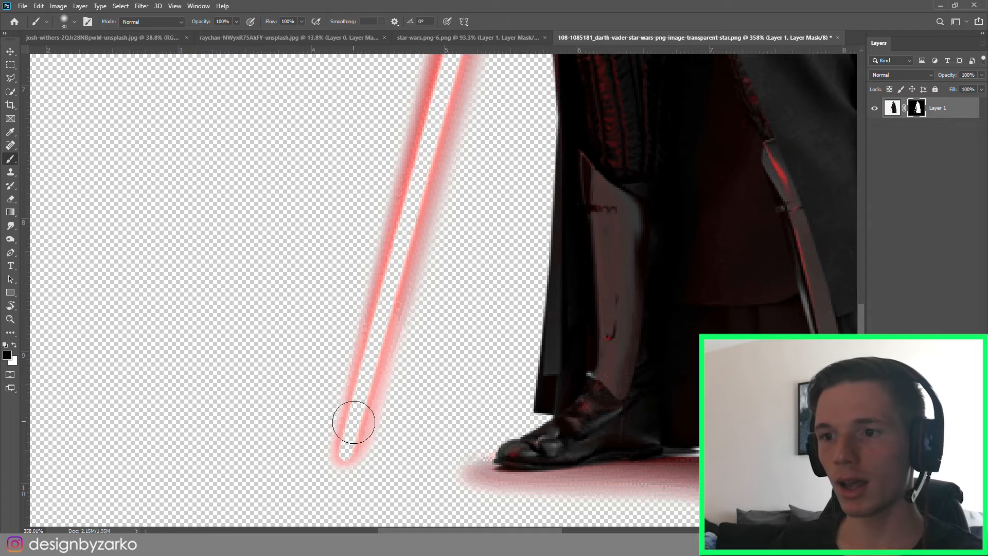
key("bracketleft")
key("bracketleft")
key("bracketright")
key("bracketright")
key("bracketright")
key("bracketright")
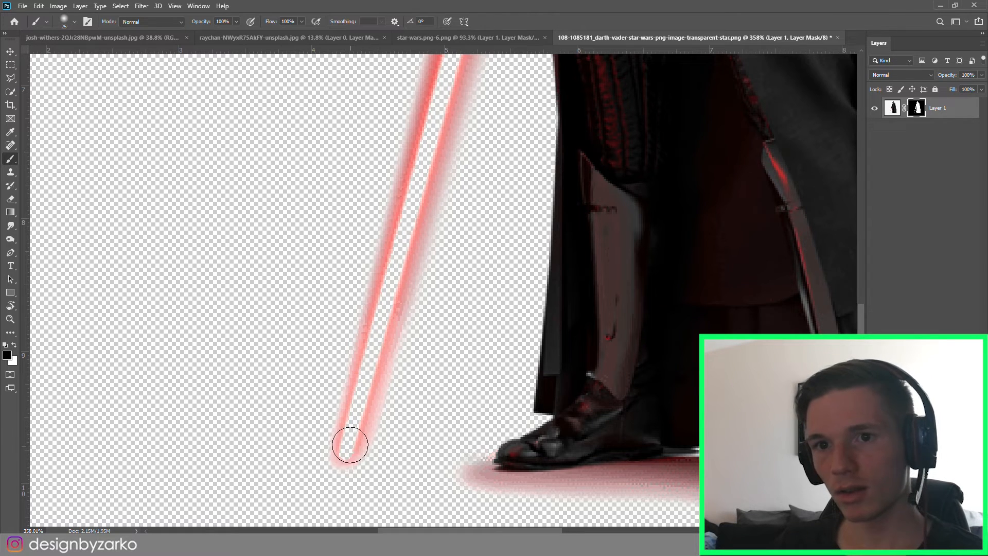
Make white the foreground color and paint the lower end of the lightsaber's core back in on the layer mask.
key("x")
left_click(8, 356)
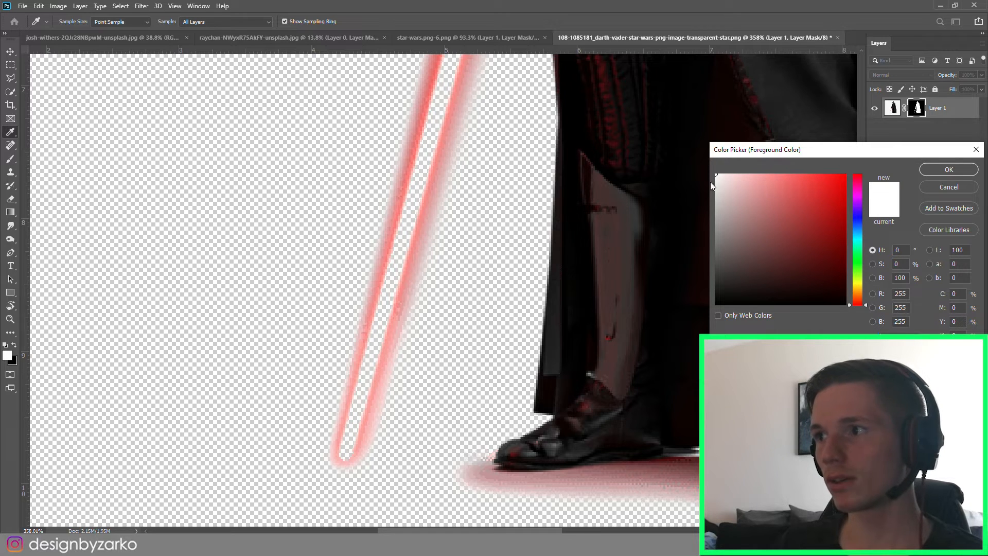
left_click(949, 171)
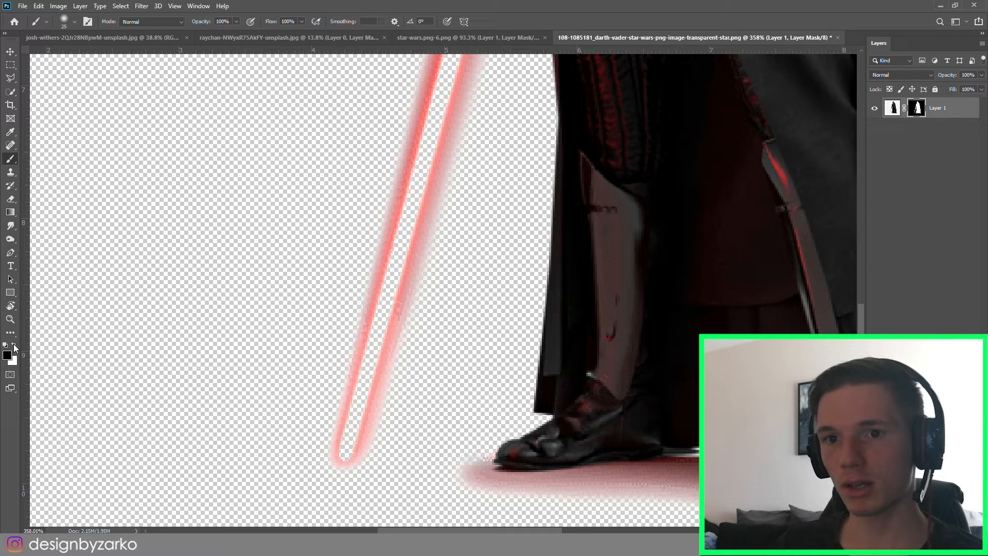
key("x")
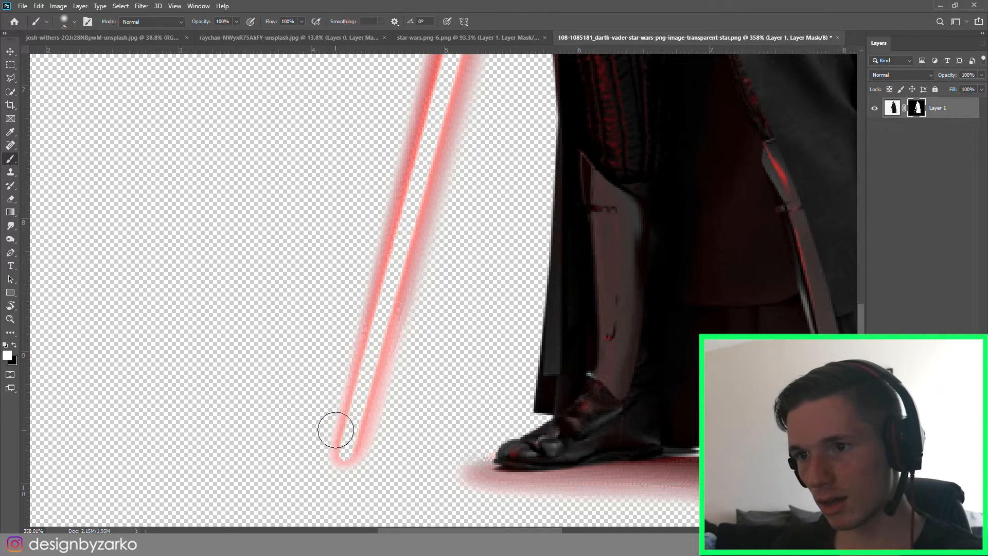
key("bracketleft")
mouse_move(351, 439)
left_mouse_down()
mouse_move(377, 316)
mouse_move(360, 332)
left_mouse_up()
Try to restore the middle of the lightsaber's core with a freehand size 15 brush stroke on the mask, and undo it.
key("z")
scroll(386, 342, "up", 4)
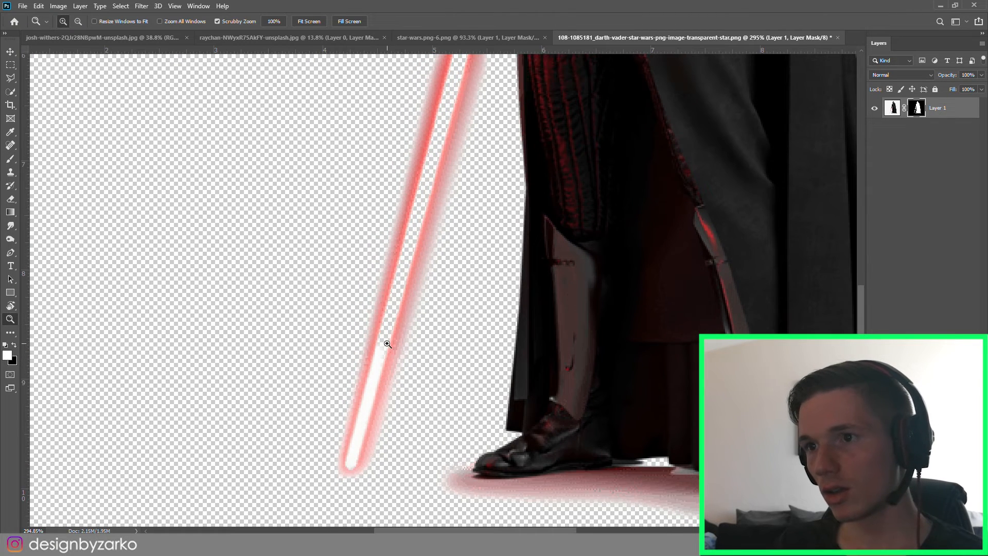
scroll(367, 427, "up", 3)
key("b")
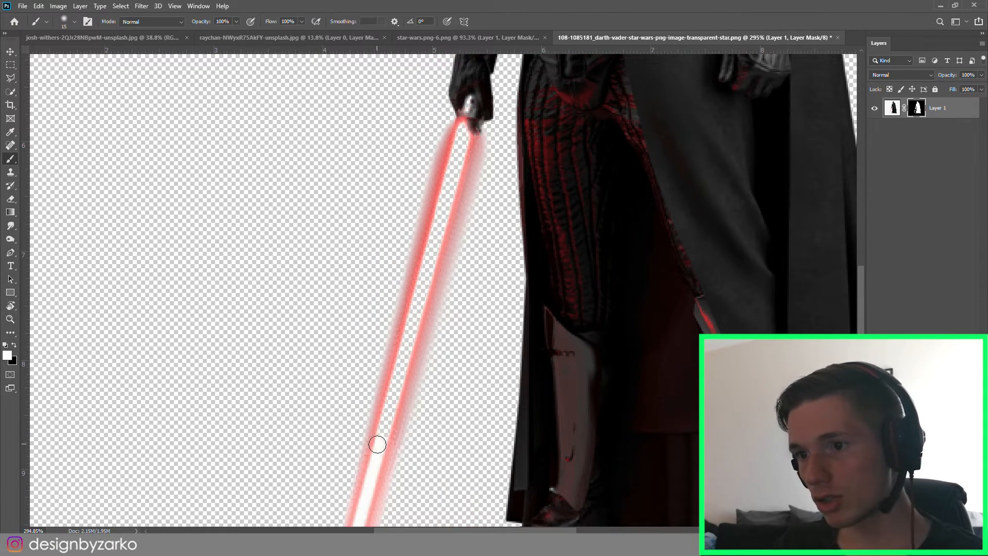
mouse_move(378, 443)
left_mouse_down()
mouse_move(390, 413)
mouse_move(380, 437)
mouse_move(402, 347)
left_mouse_up()
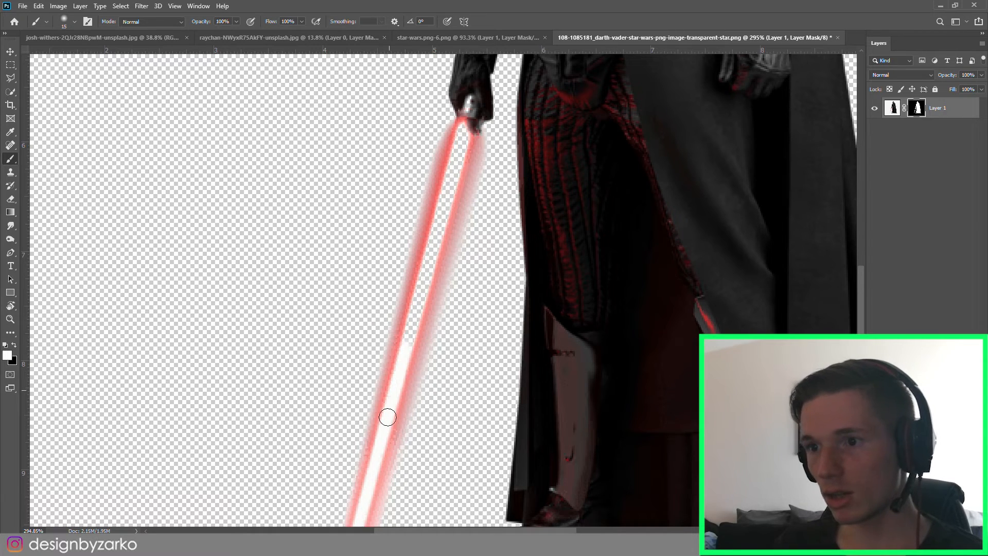
key("ctrl+z")
Restore the rest of the lightsaber's core up to the hilt with one straight white size 20 brush stroke on the mask.
scroll(362, 416, "down", 2)
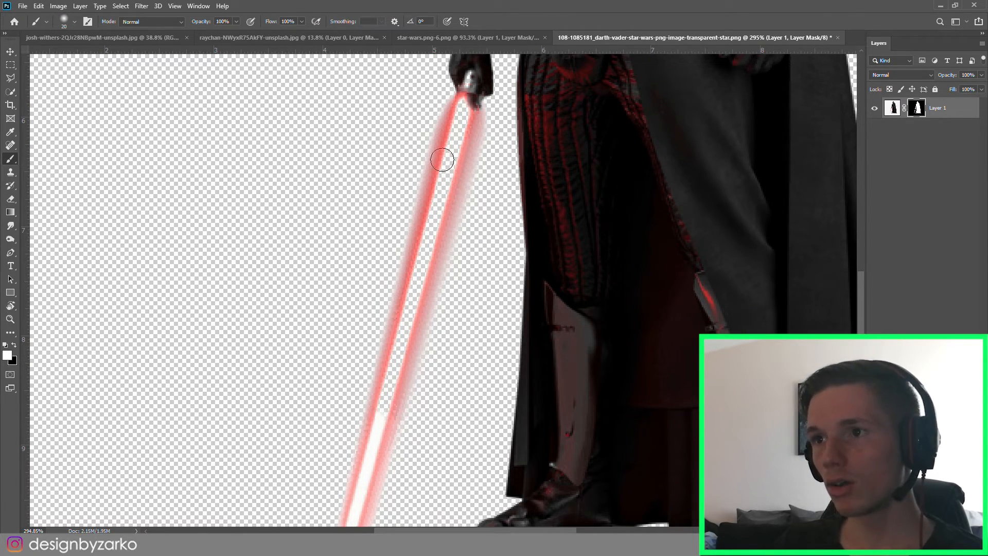
scroll(449, 161, "up", 3)
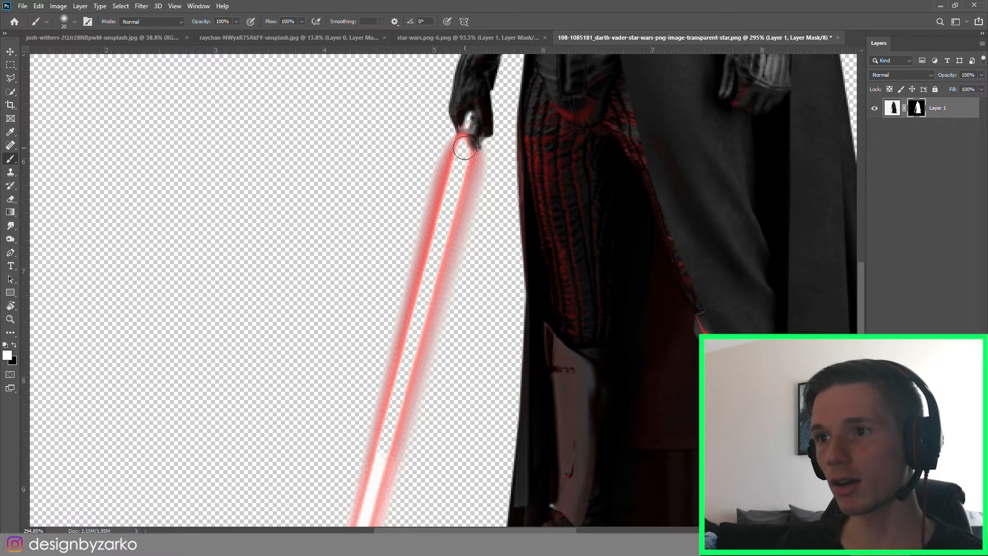
left_click(465, 148, "shift")
key("z")
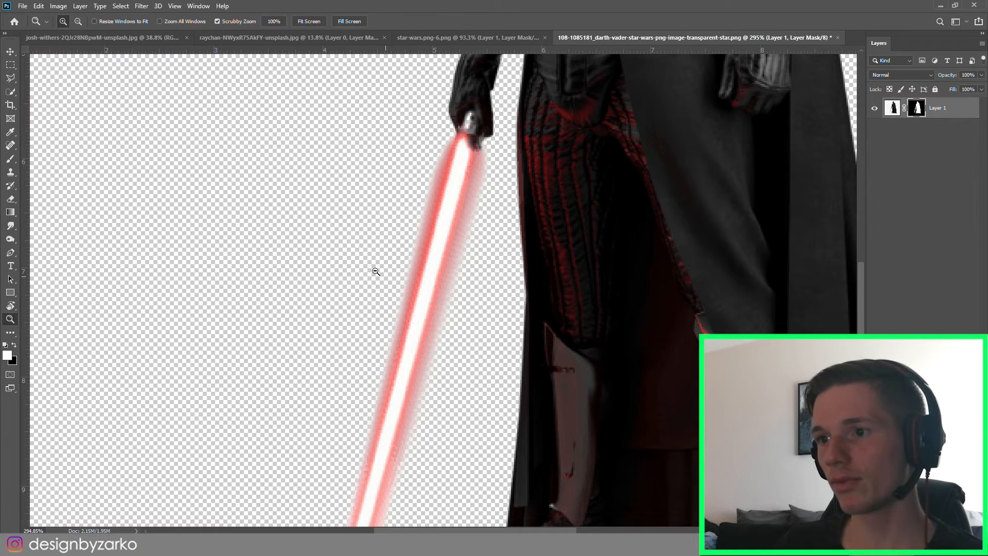
left_click_drag(375, 272, 328, 235)
left_click_drag(485, 417, 510, 396)
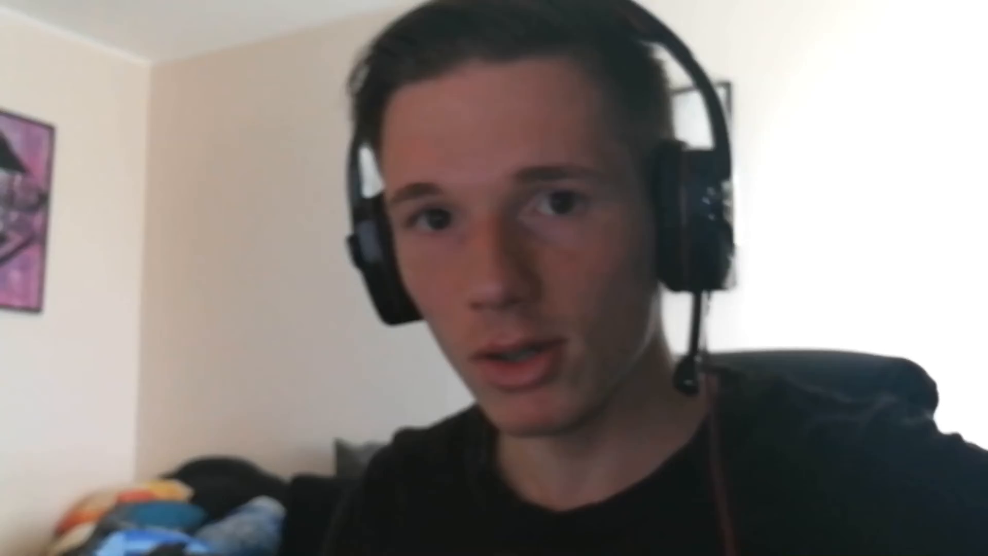